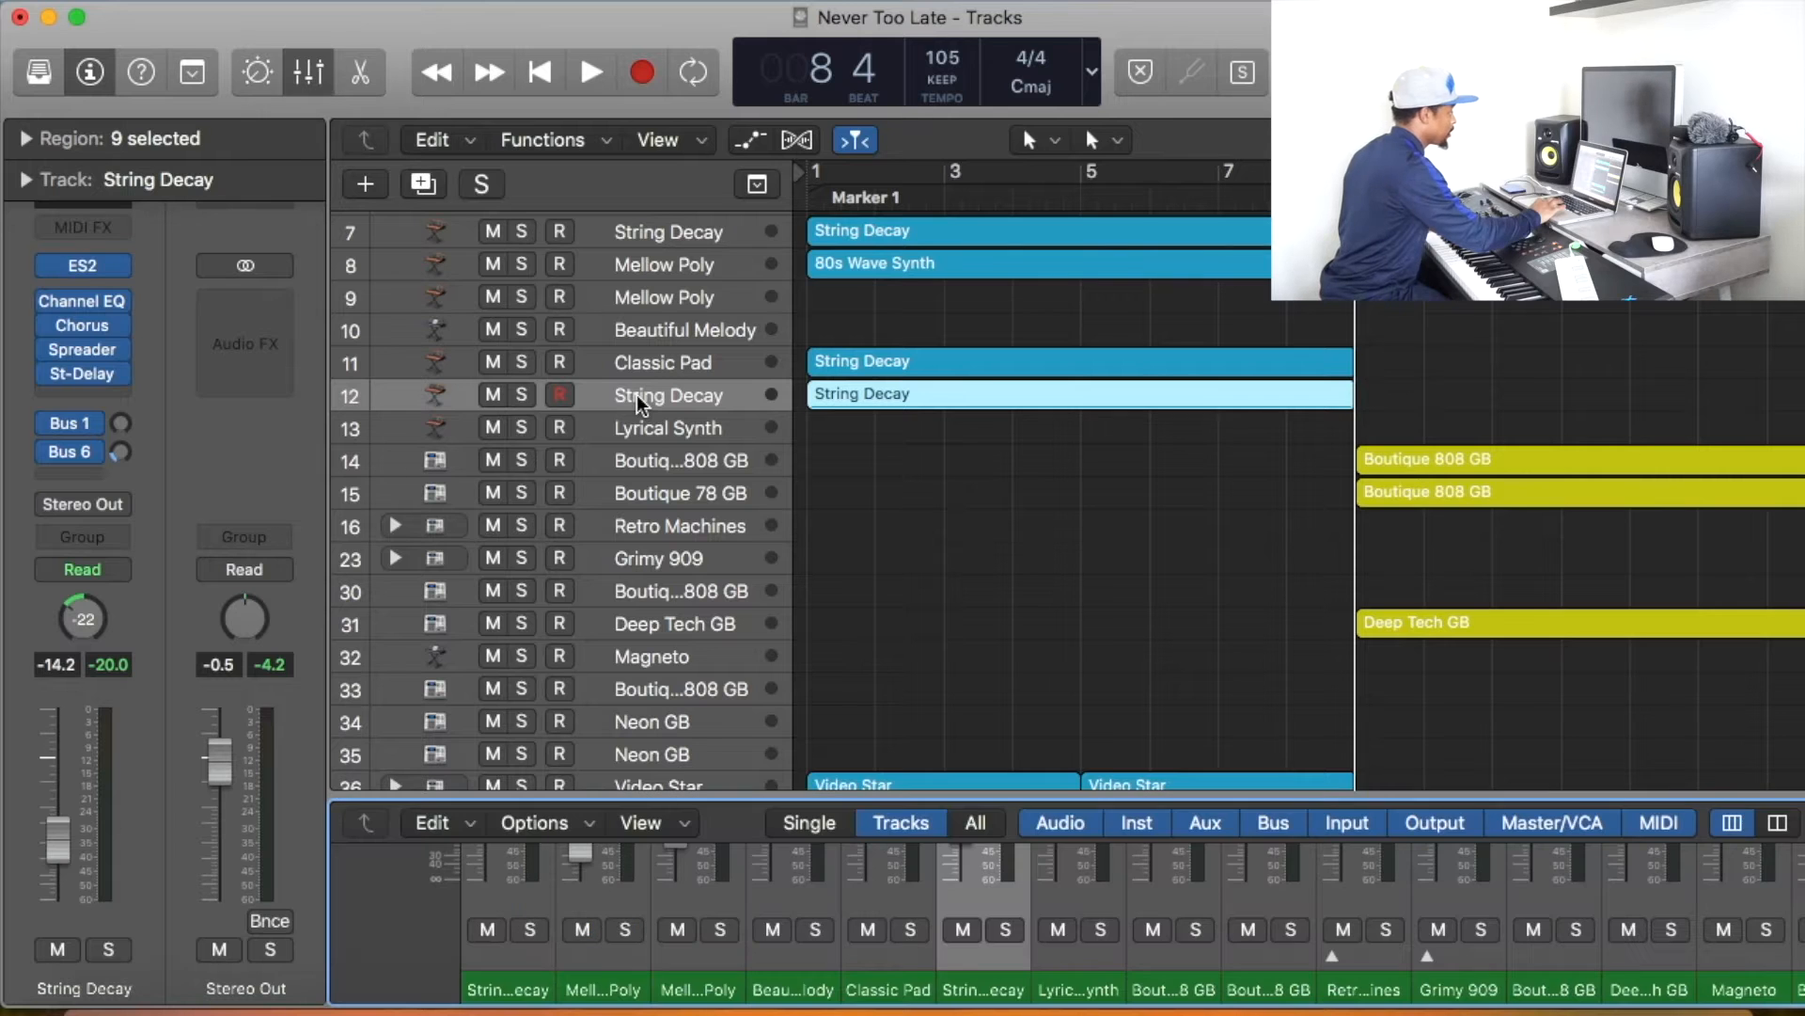
Step: Enlarge the mixer and inspect the Spreader effect's settings on the selected String Decay channel, closing its window when done
{"action": "left_click_drag", "start_coordinate": [892, 801], "coordinate": [946, 189]}
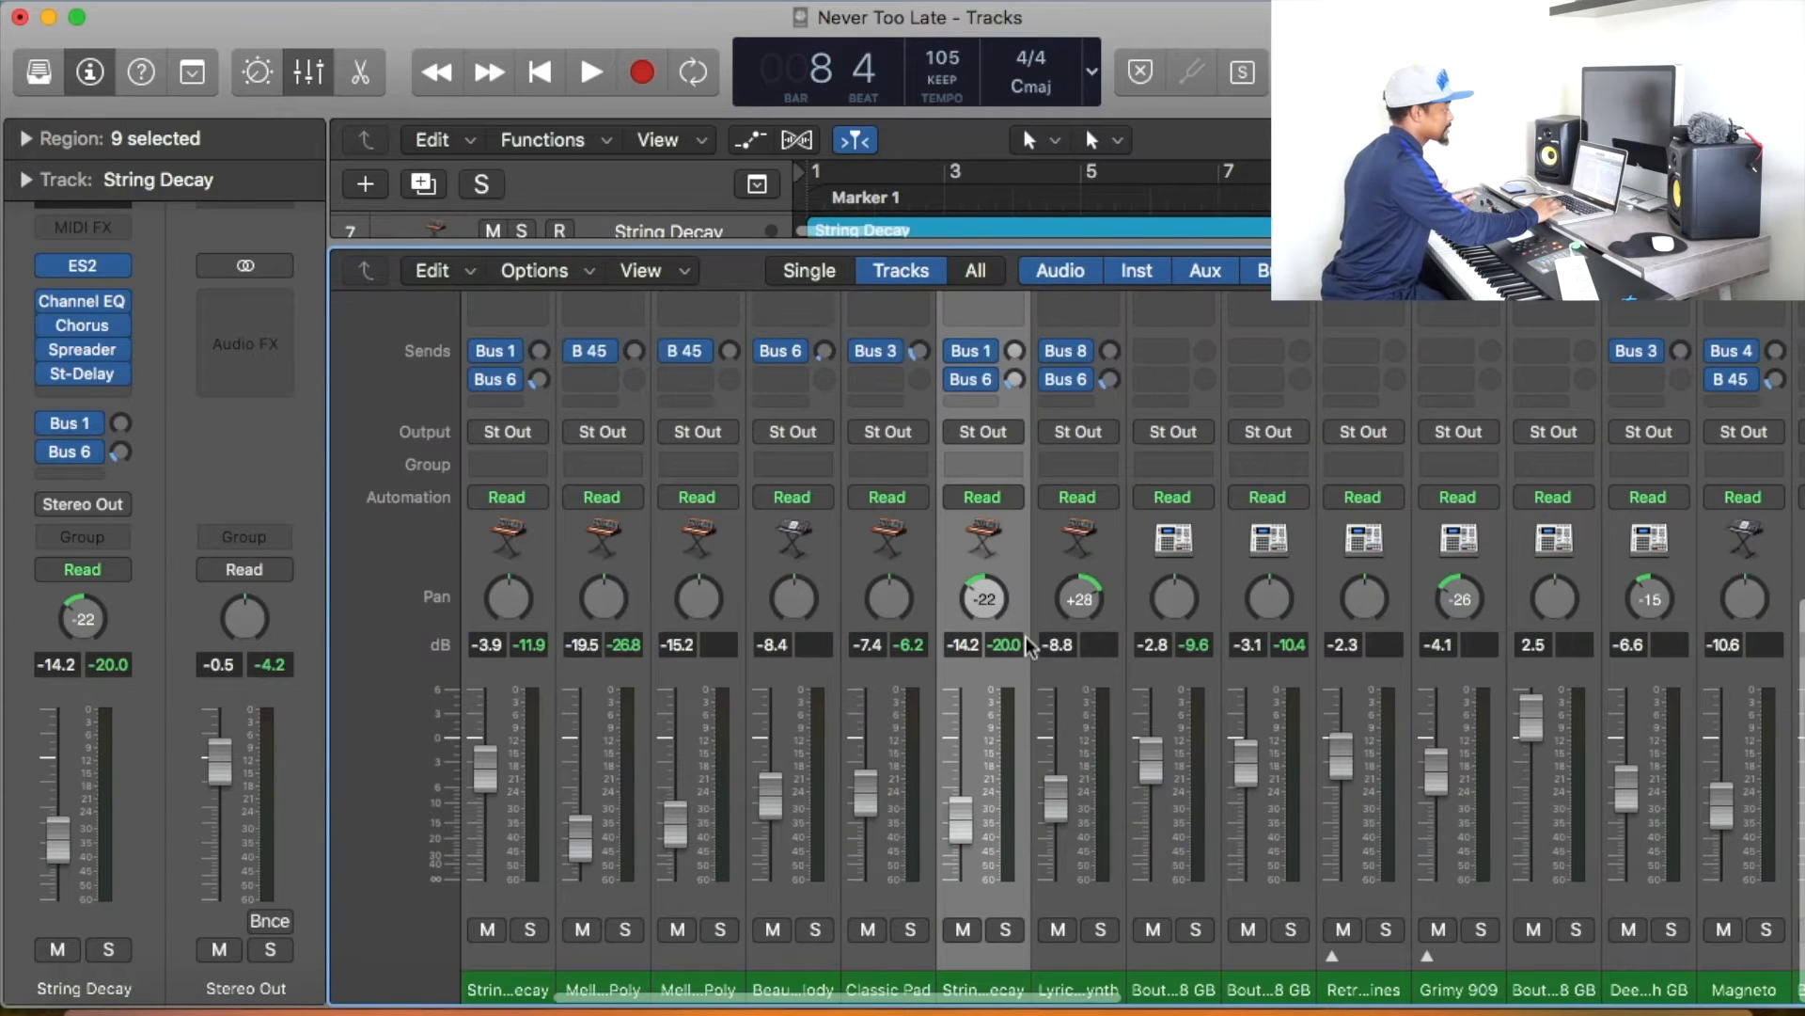
{"action": "scroll", "coordinate": [1025, 636], "scroll_direction": "up", "scroll_amount": 5}
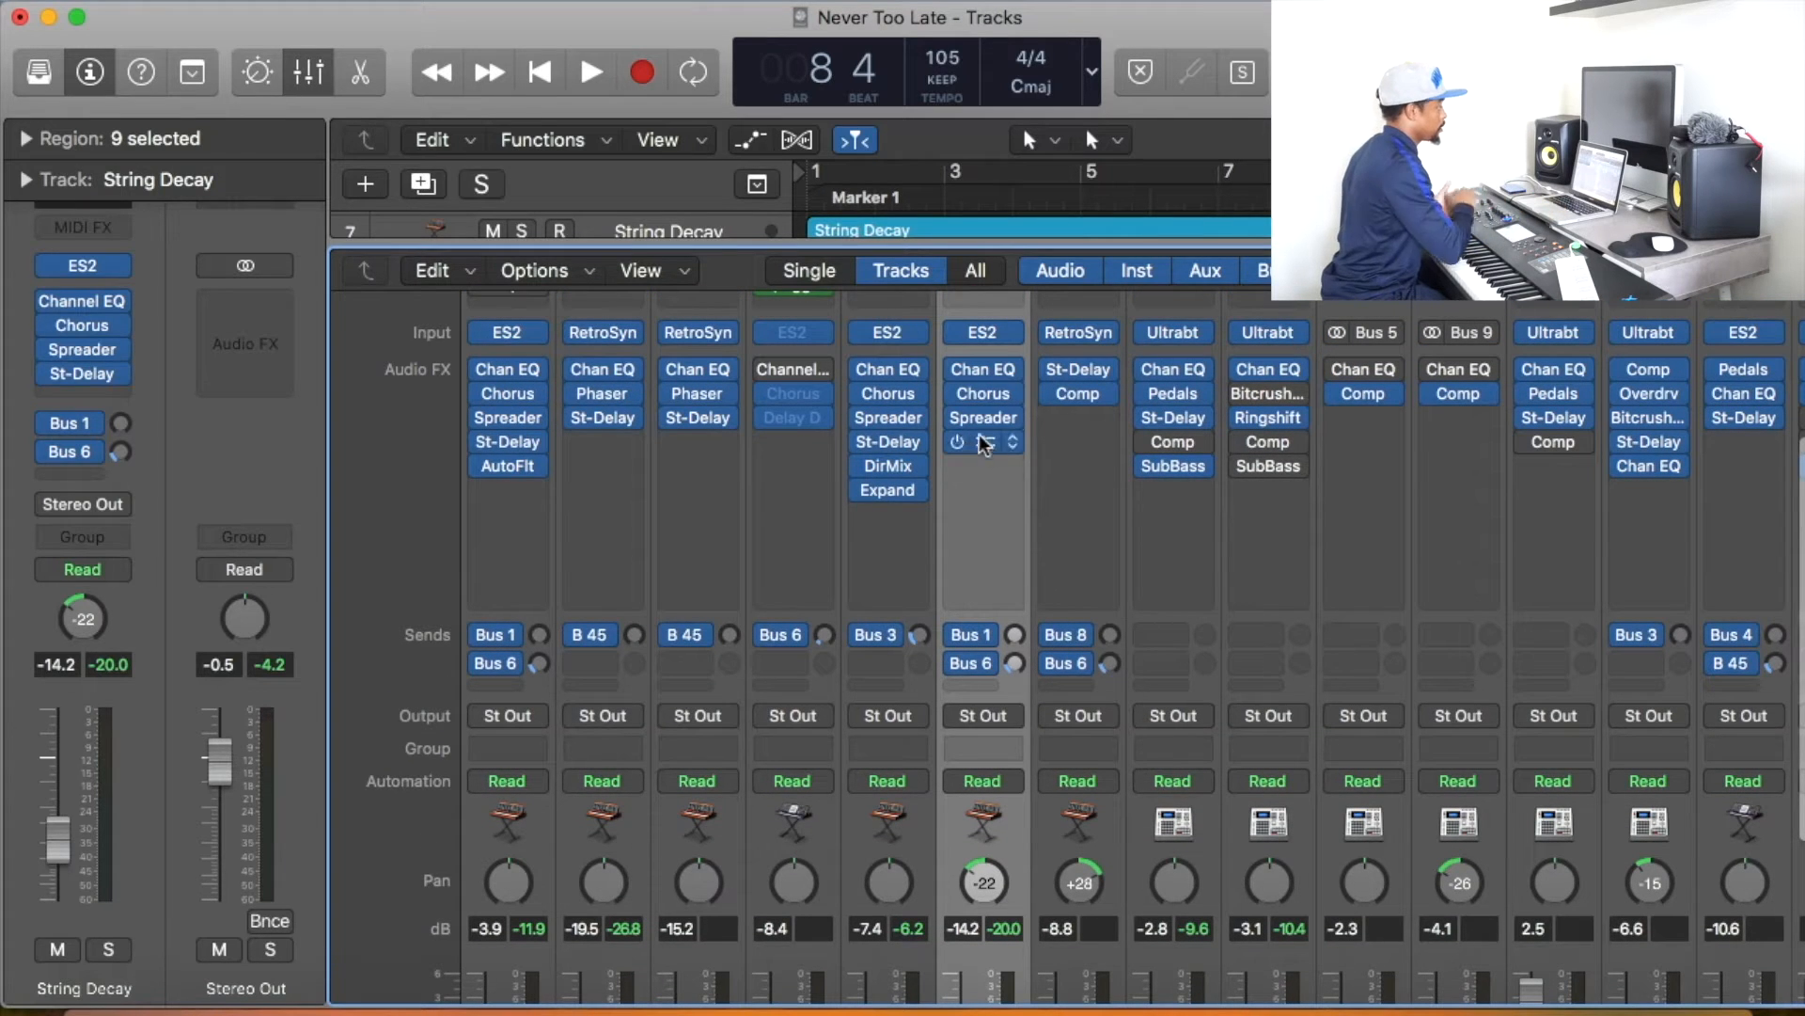
{"action": "left_click", "coordinate": [989, 422]}
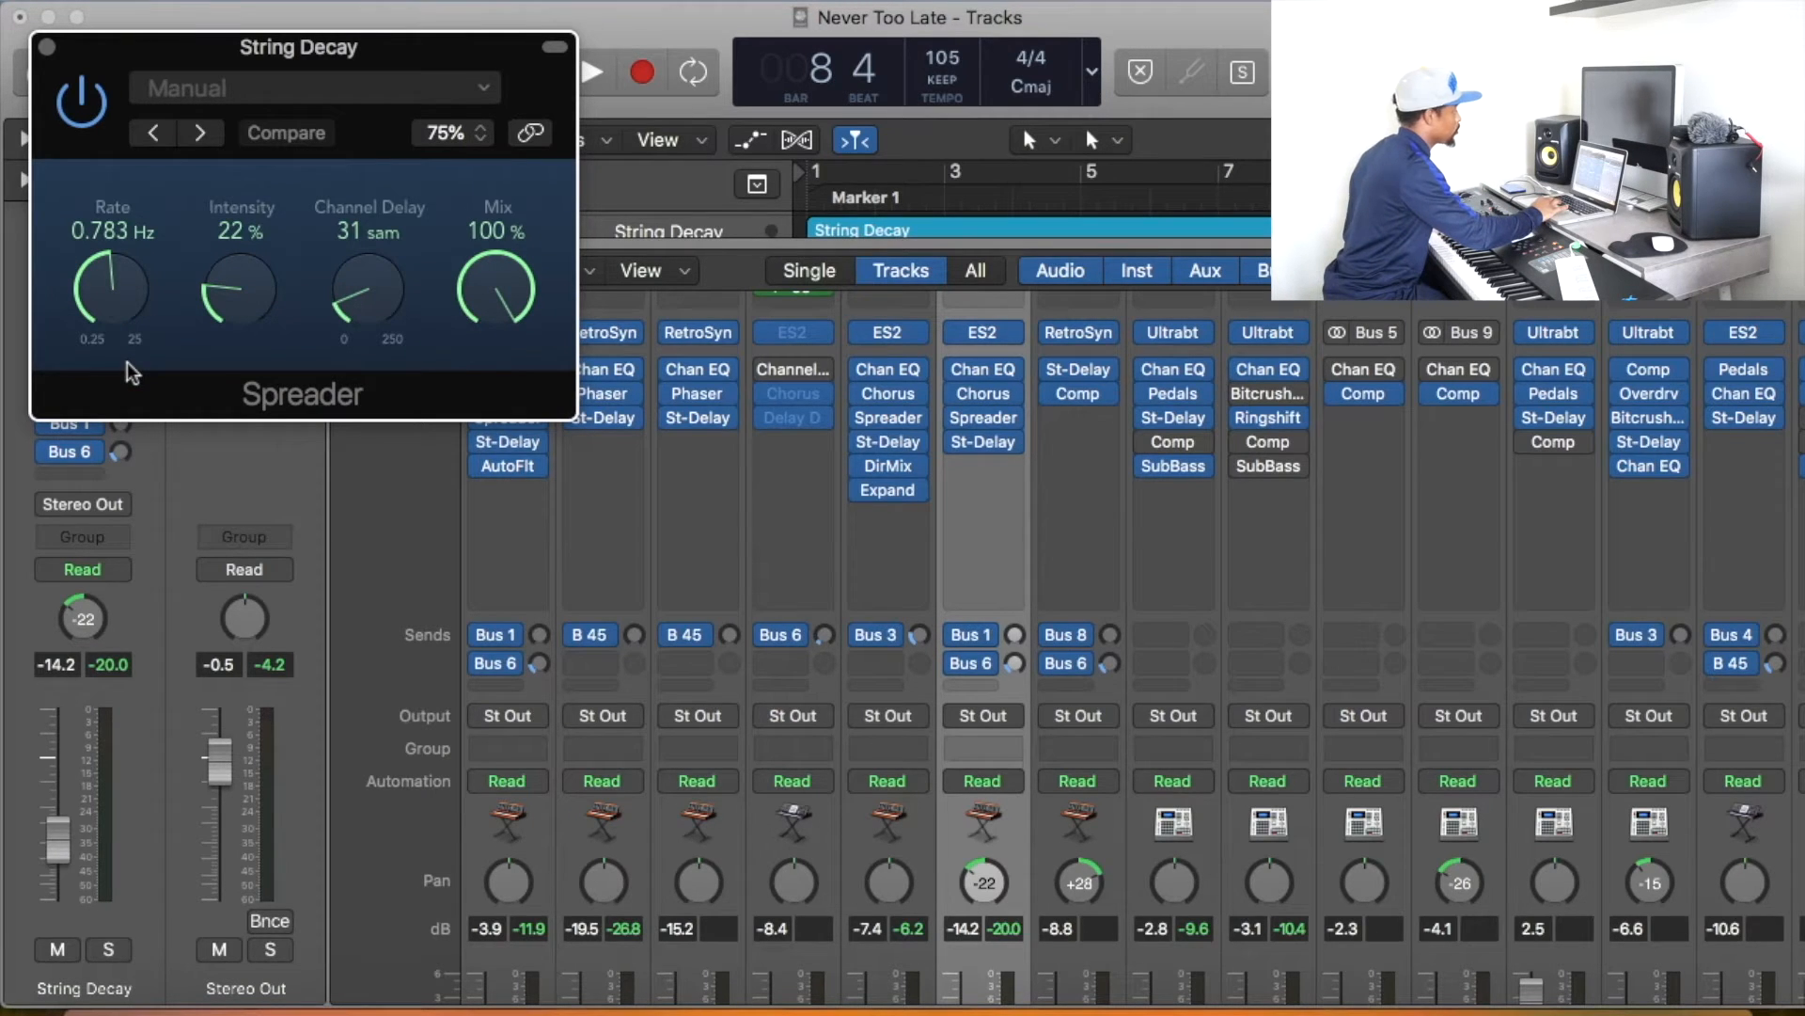
{"action": "left_click", "coordinate": [986, 442]}
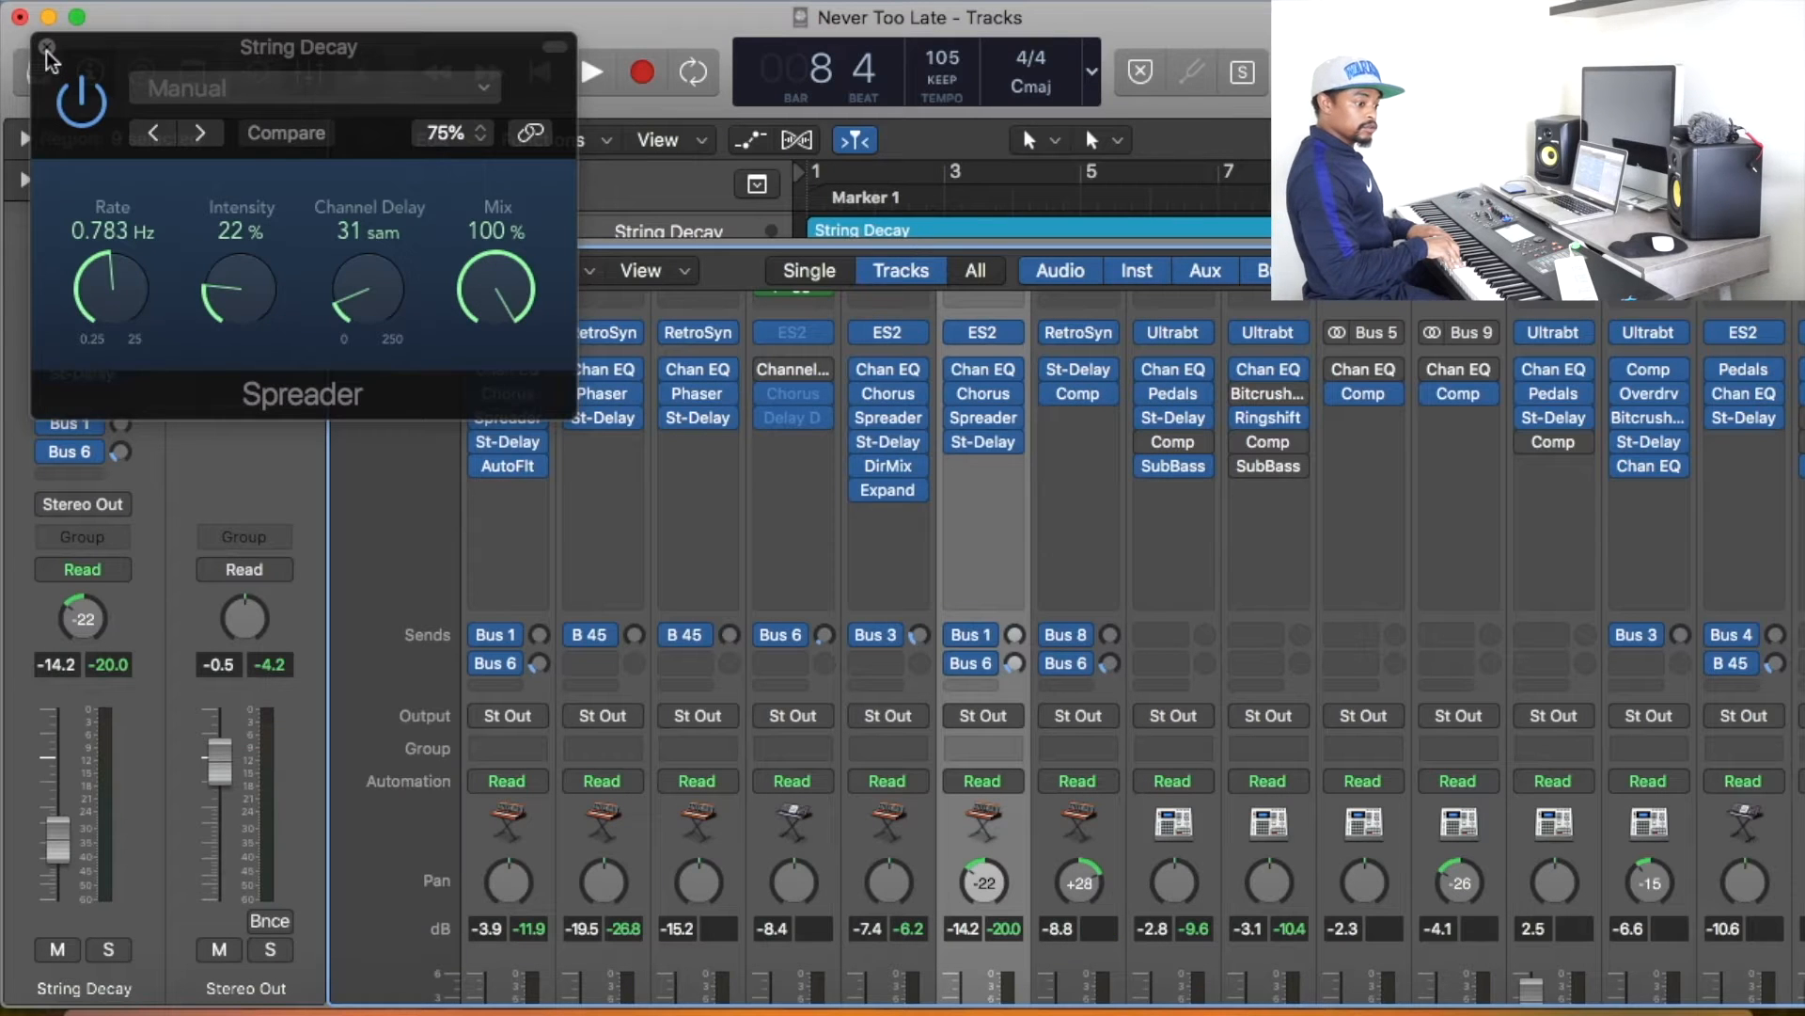
{"action": "left_click", "coordinate": [47, 47]}
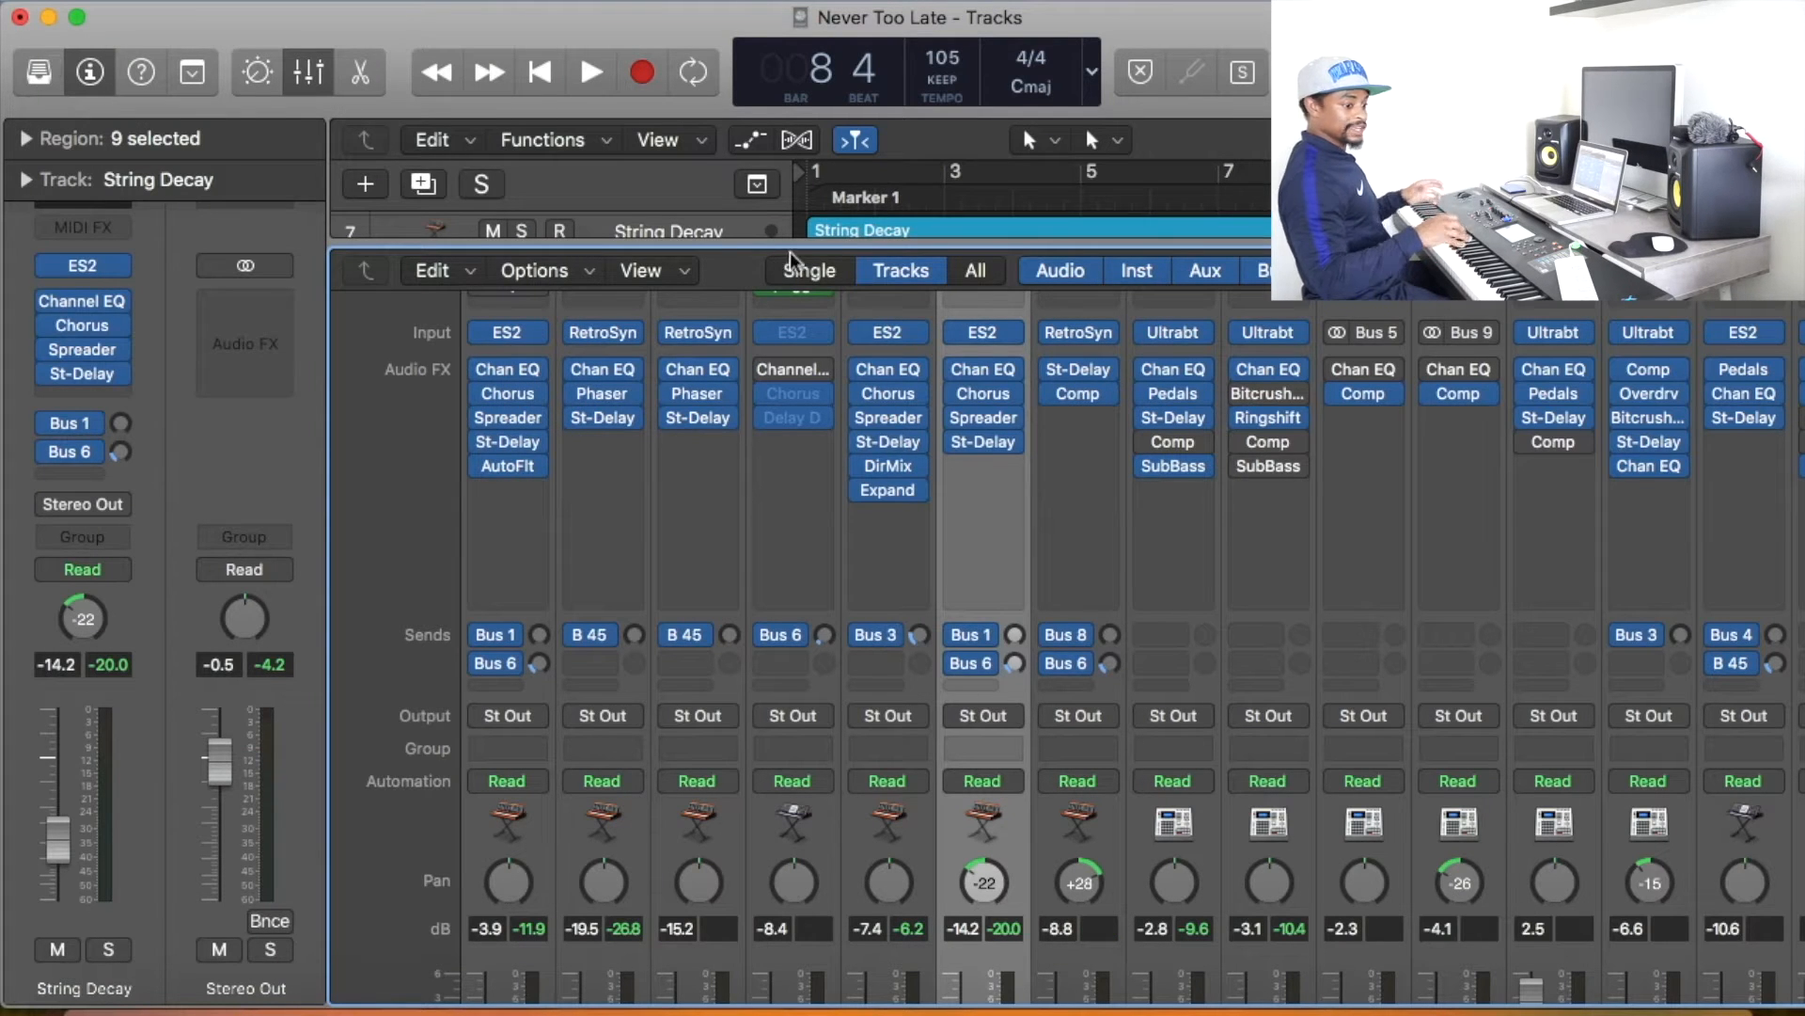
Step: Examine the Video Star channel's effect chain in the enlarged mixer, including its SilverVerb settings, and close the plug-in window
{"action": "left_click_drag", "start_coordinate": [801, 243], "coordinate": [799, 663]}
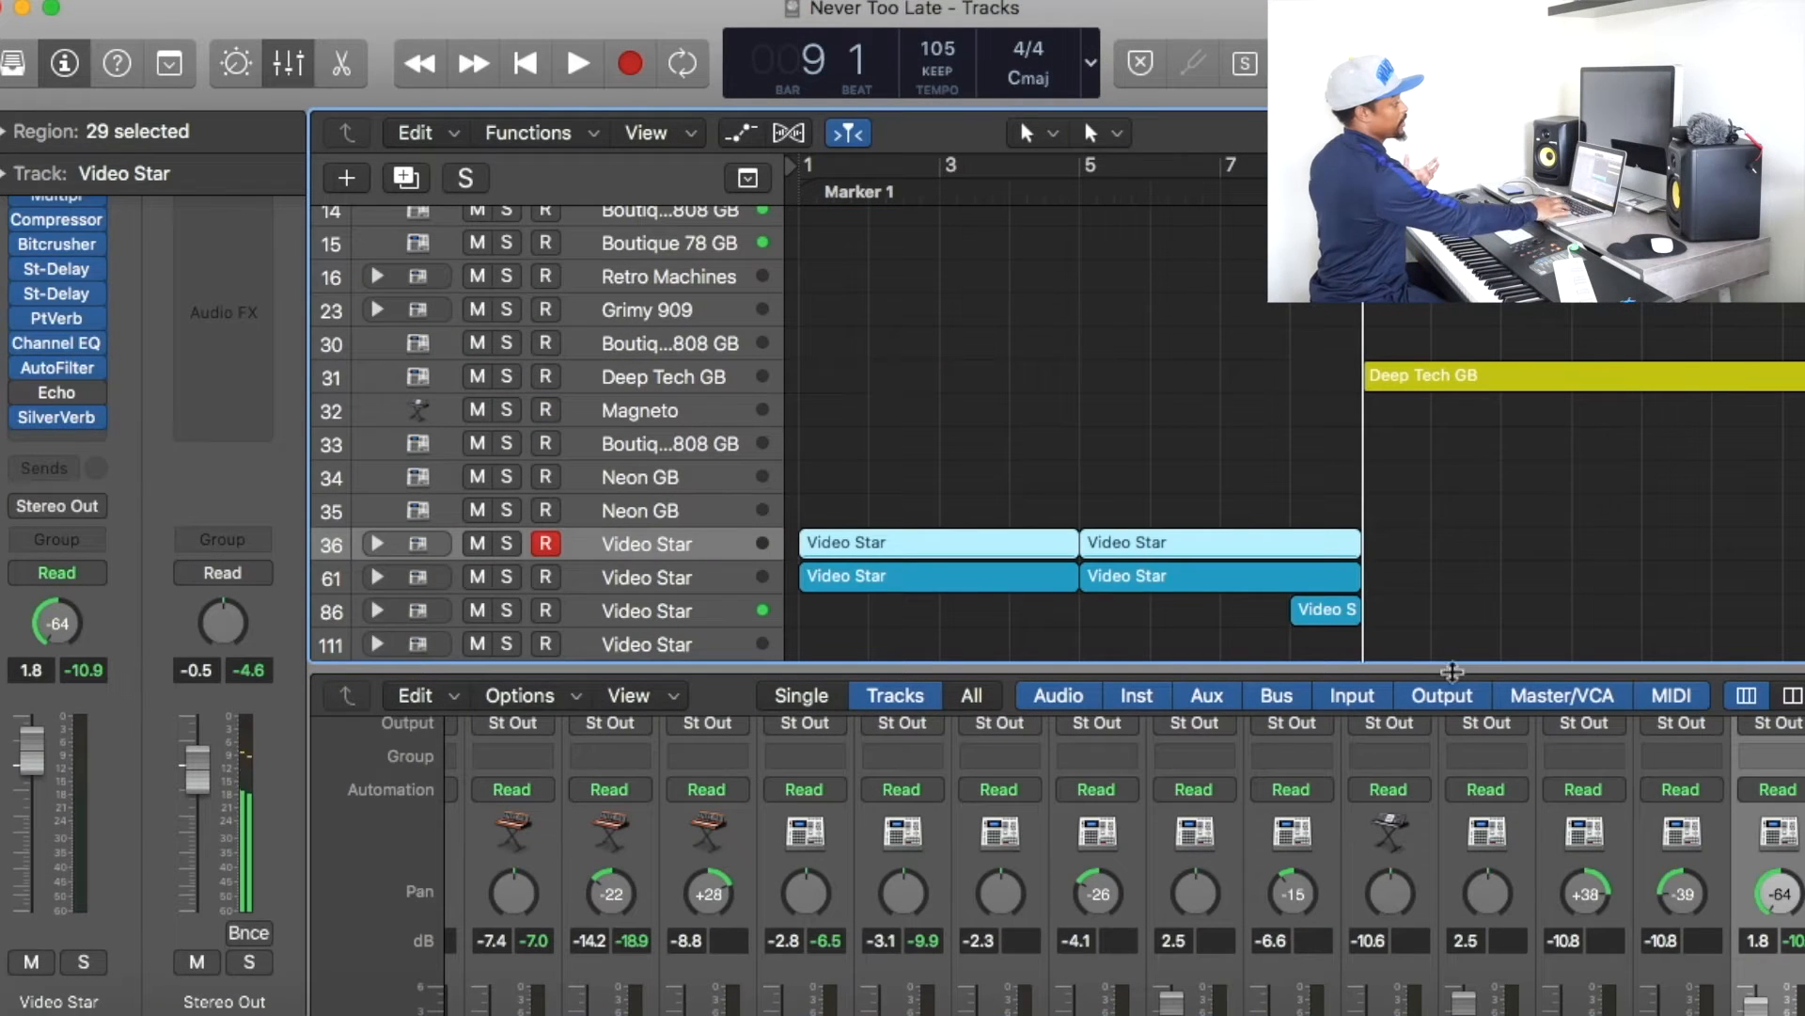
{"action": "left_click_drag", "start_coordinate": [1460, 667], "coordinate": [1460, 233]}
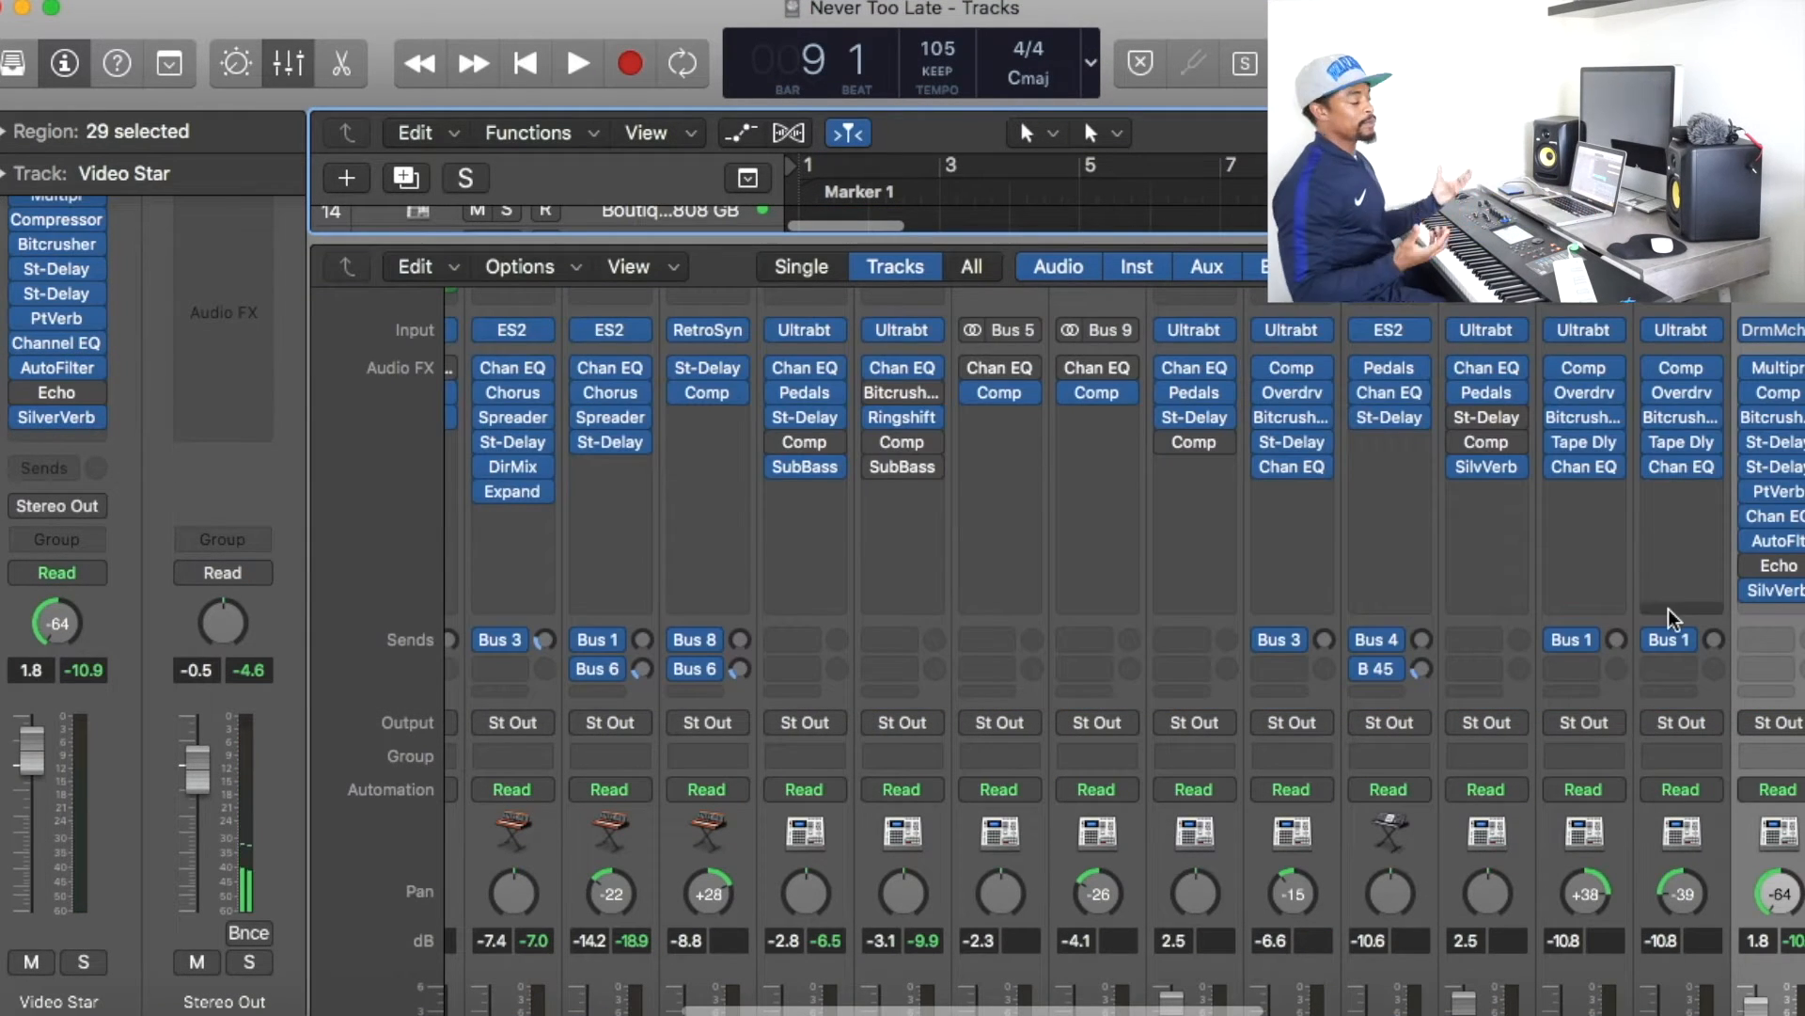
{"action": "scroll", "coordinate": [1668, 607], "scroll_direction": "right", "scroll_amount": 4}
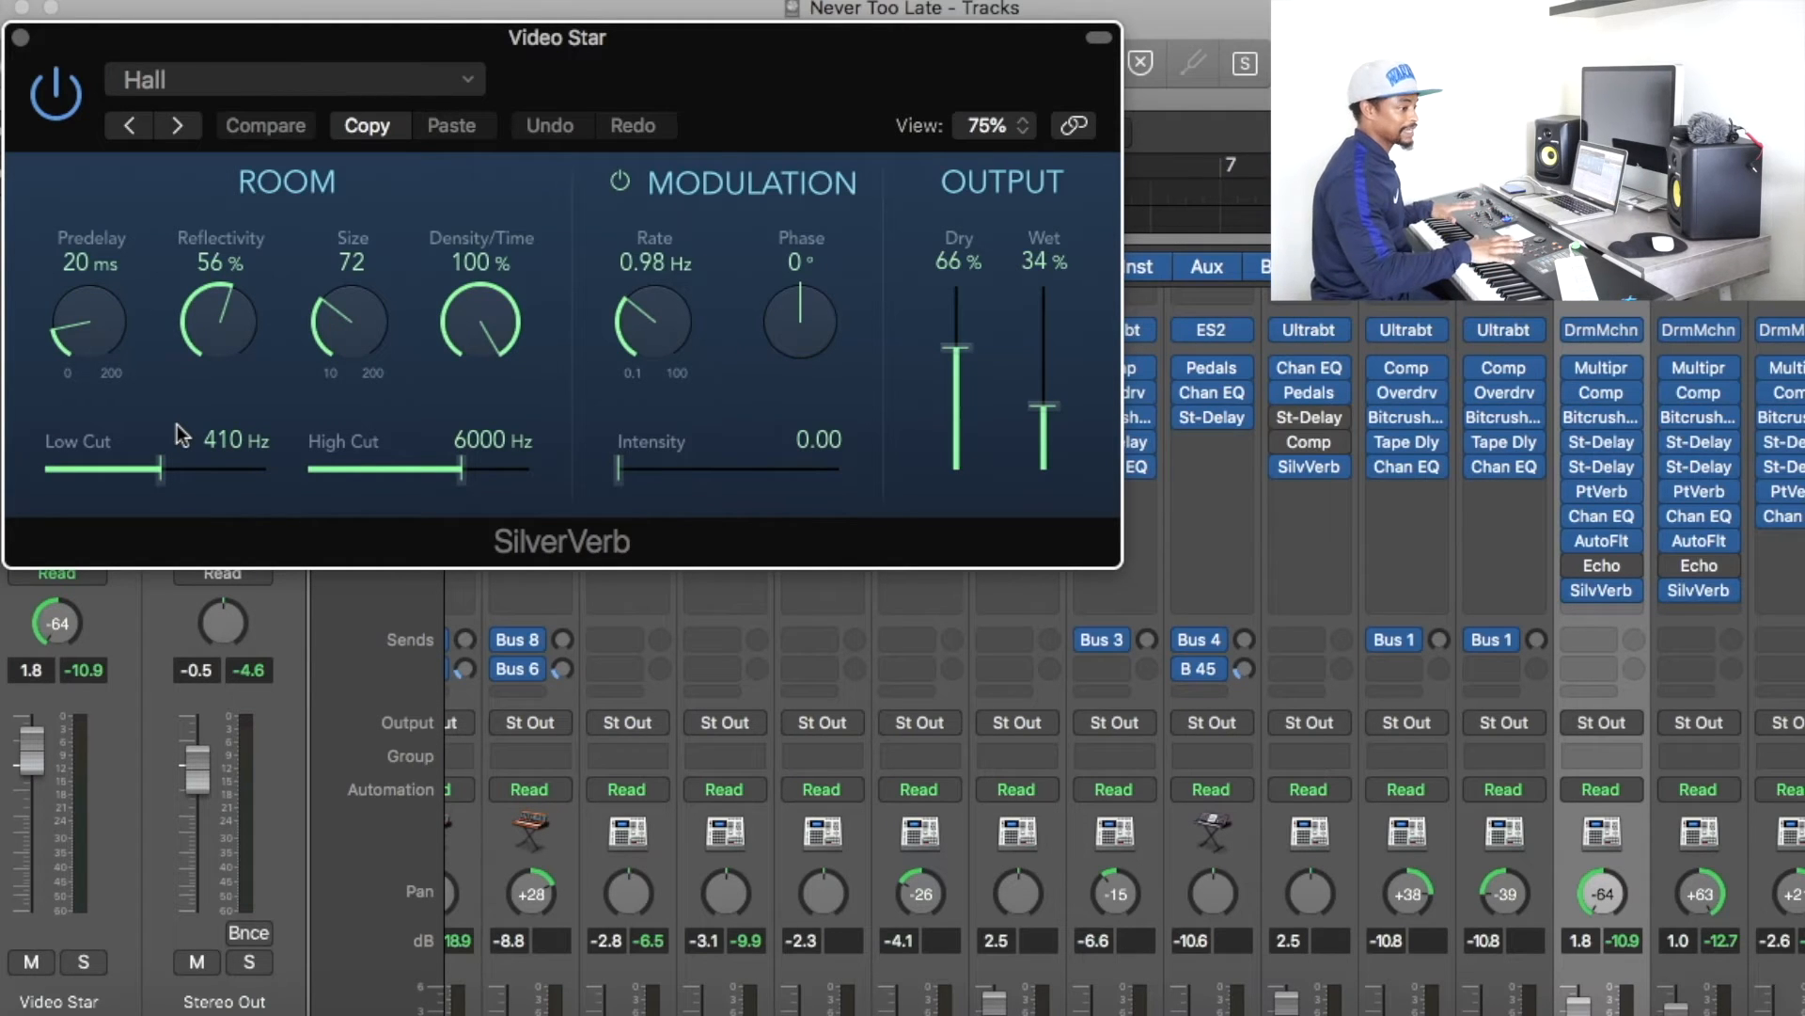
{"action": "left_click", "coordinate": [21, 38]}
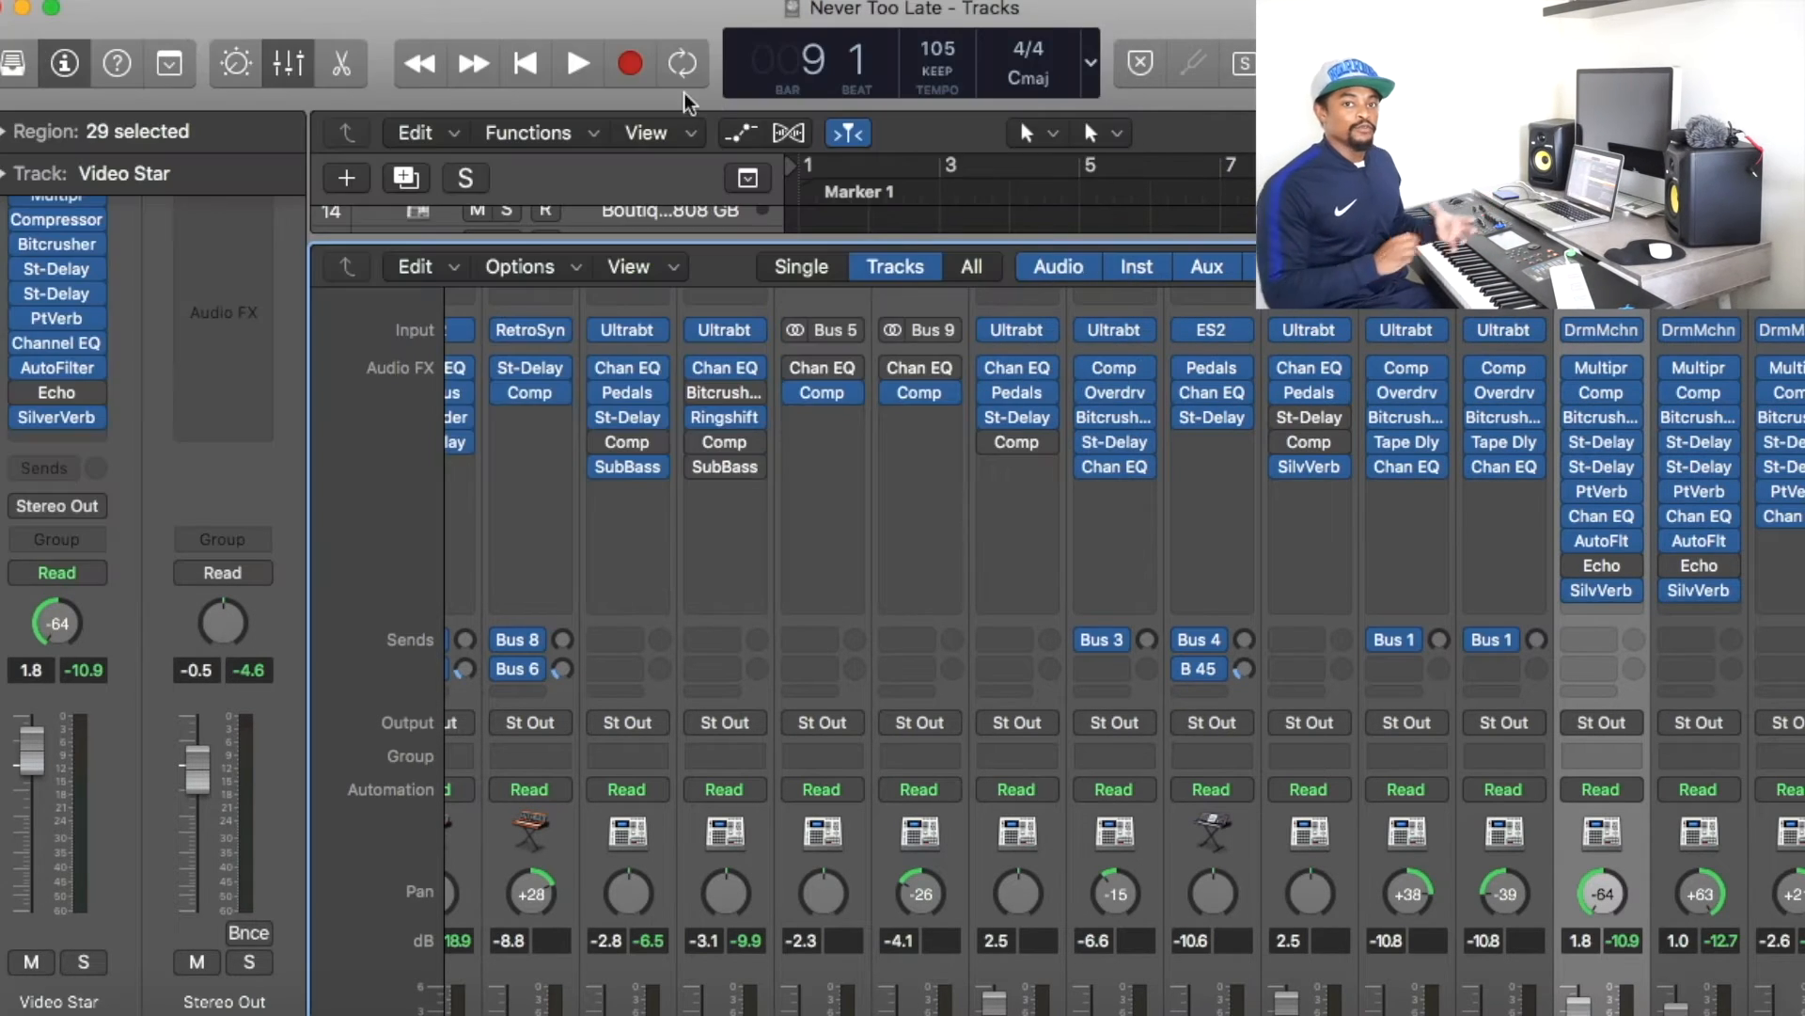
Step: Start playback of the song and hide the mixer to show the full track list
{"action": "key", "text": "space"}
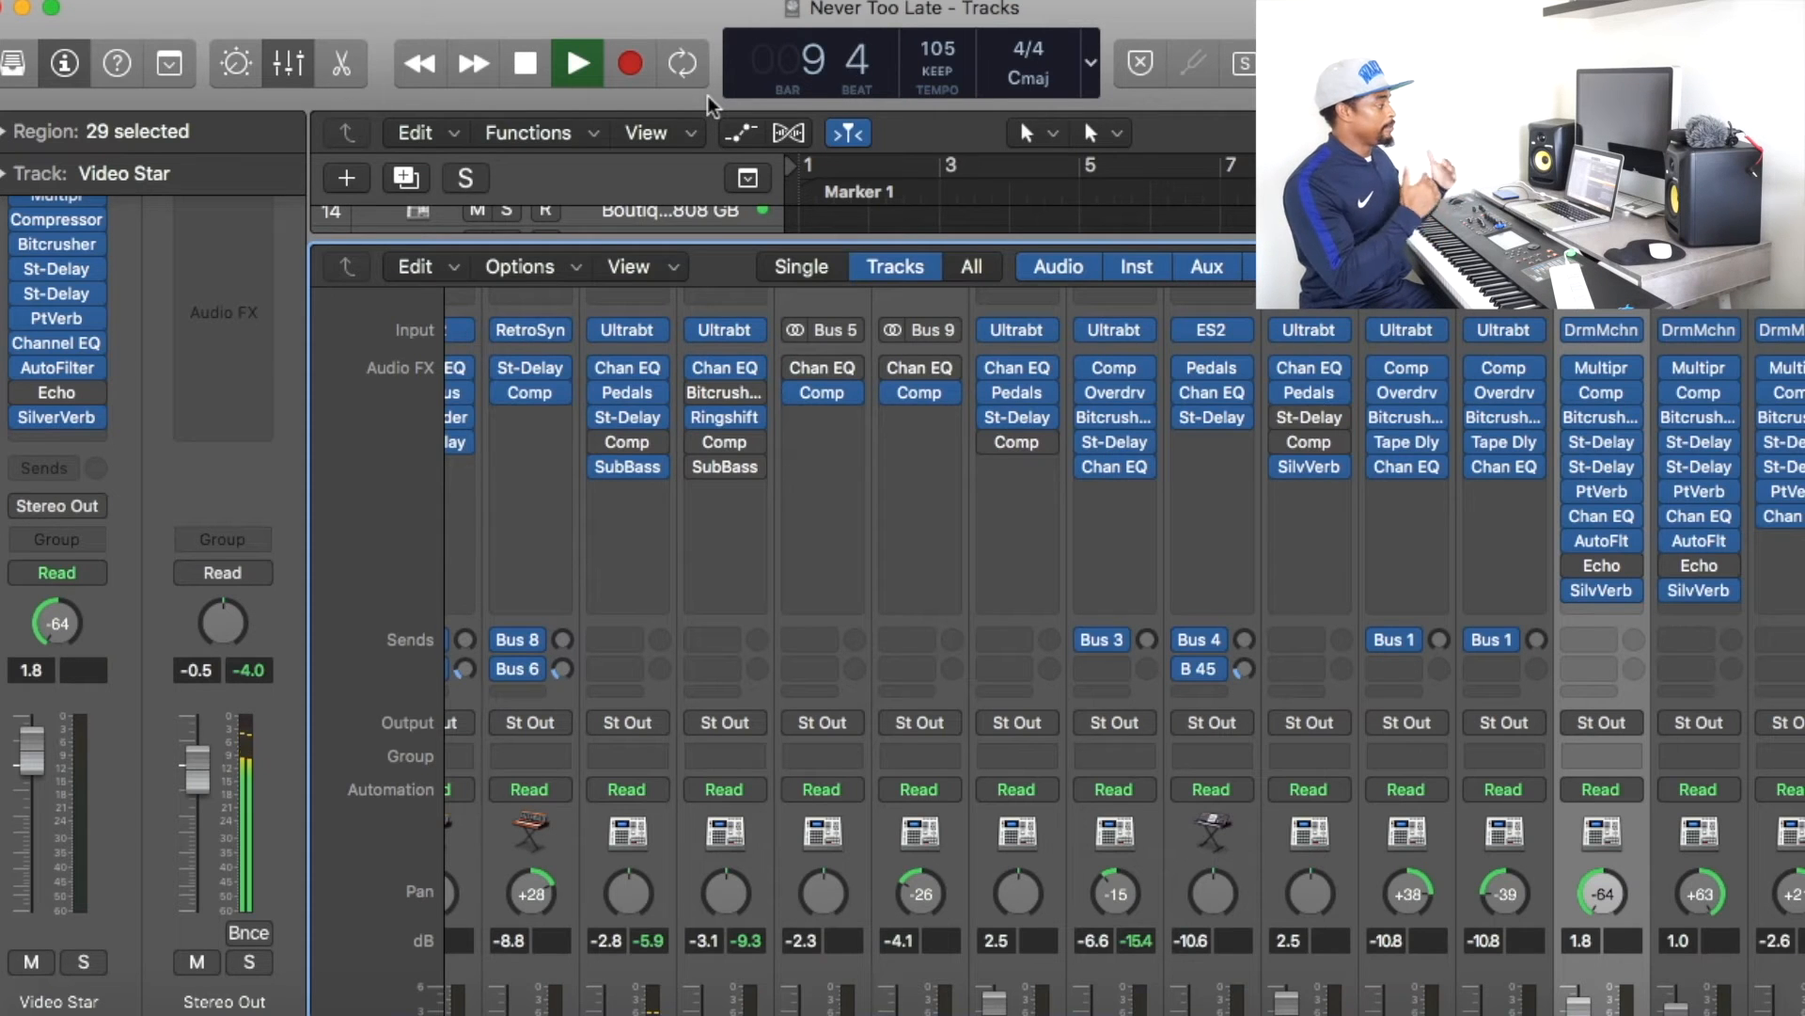
{"action": "key", "text": "x"}
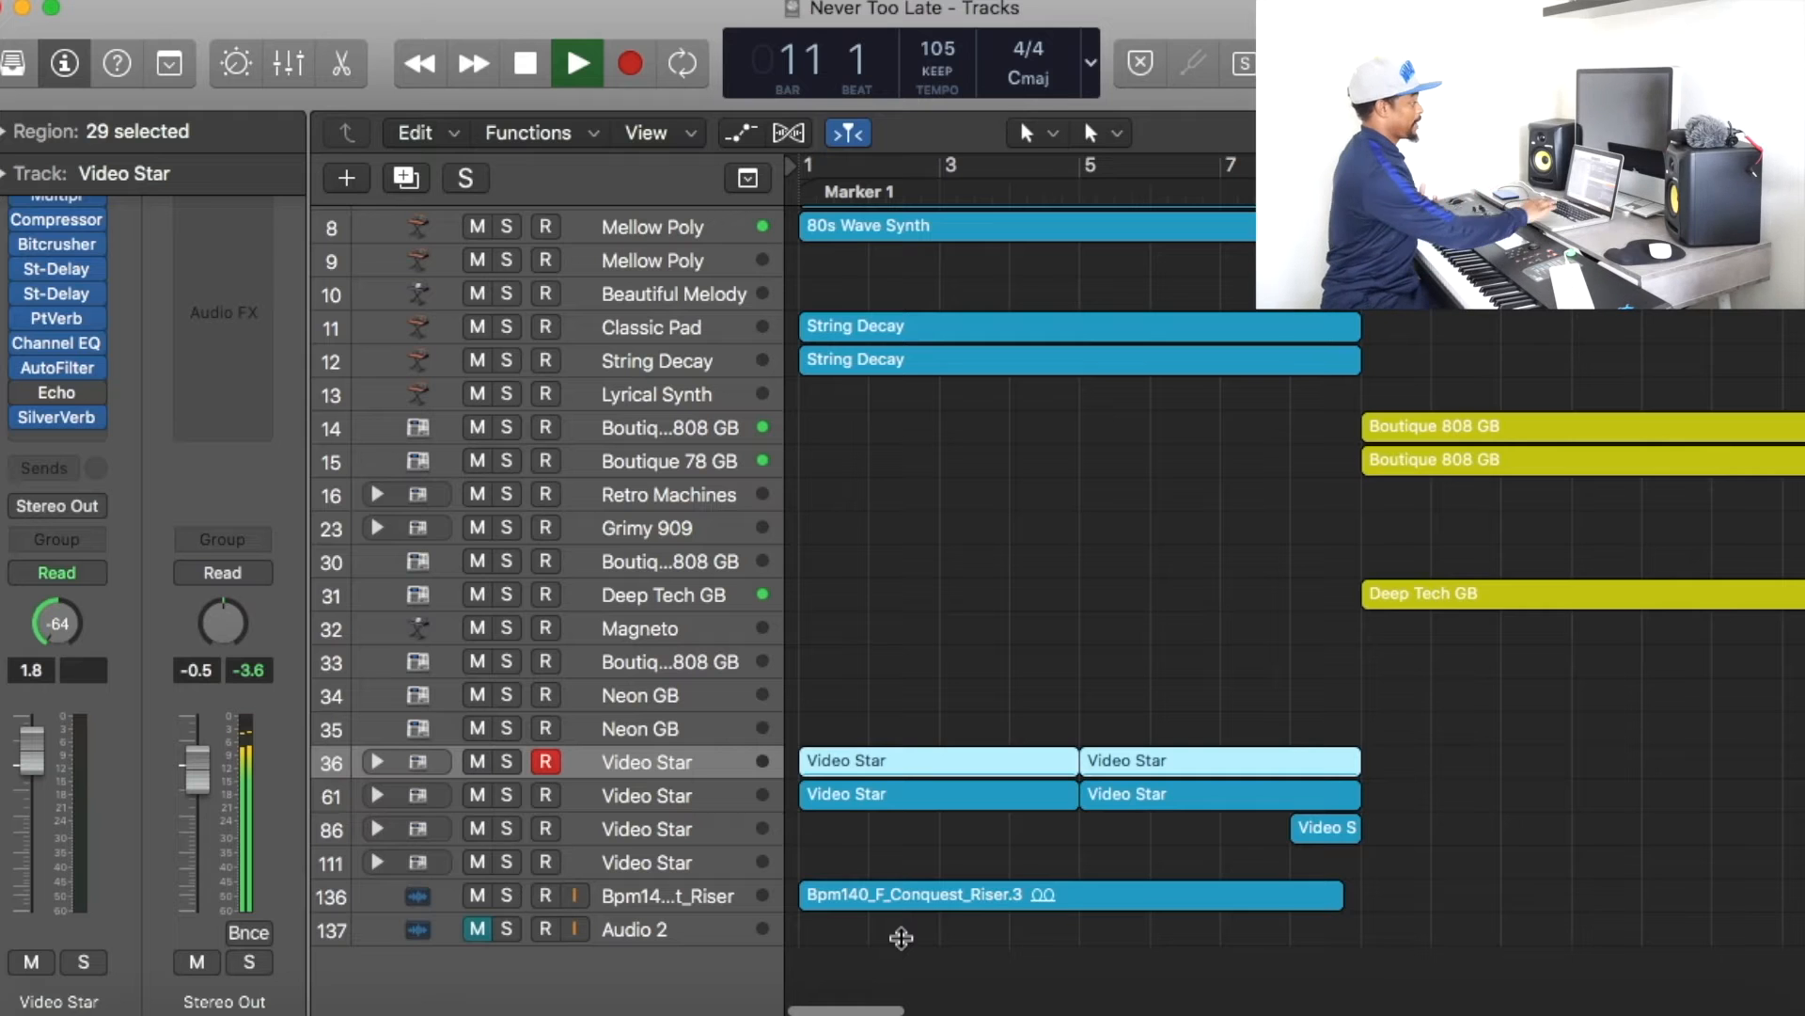
{"action": "scroll", "coordinate": [1486, 353], "scroll_direction": "up", "scroll_amount": 3}
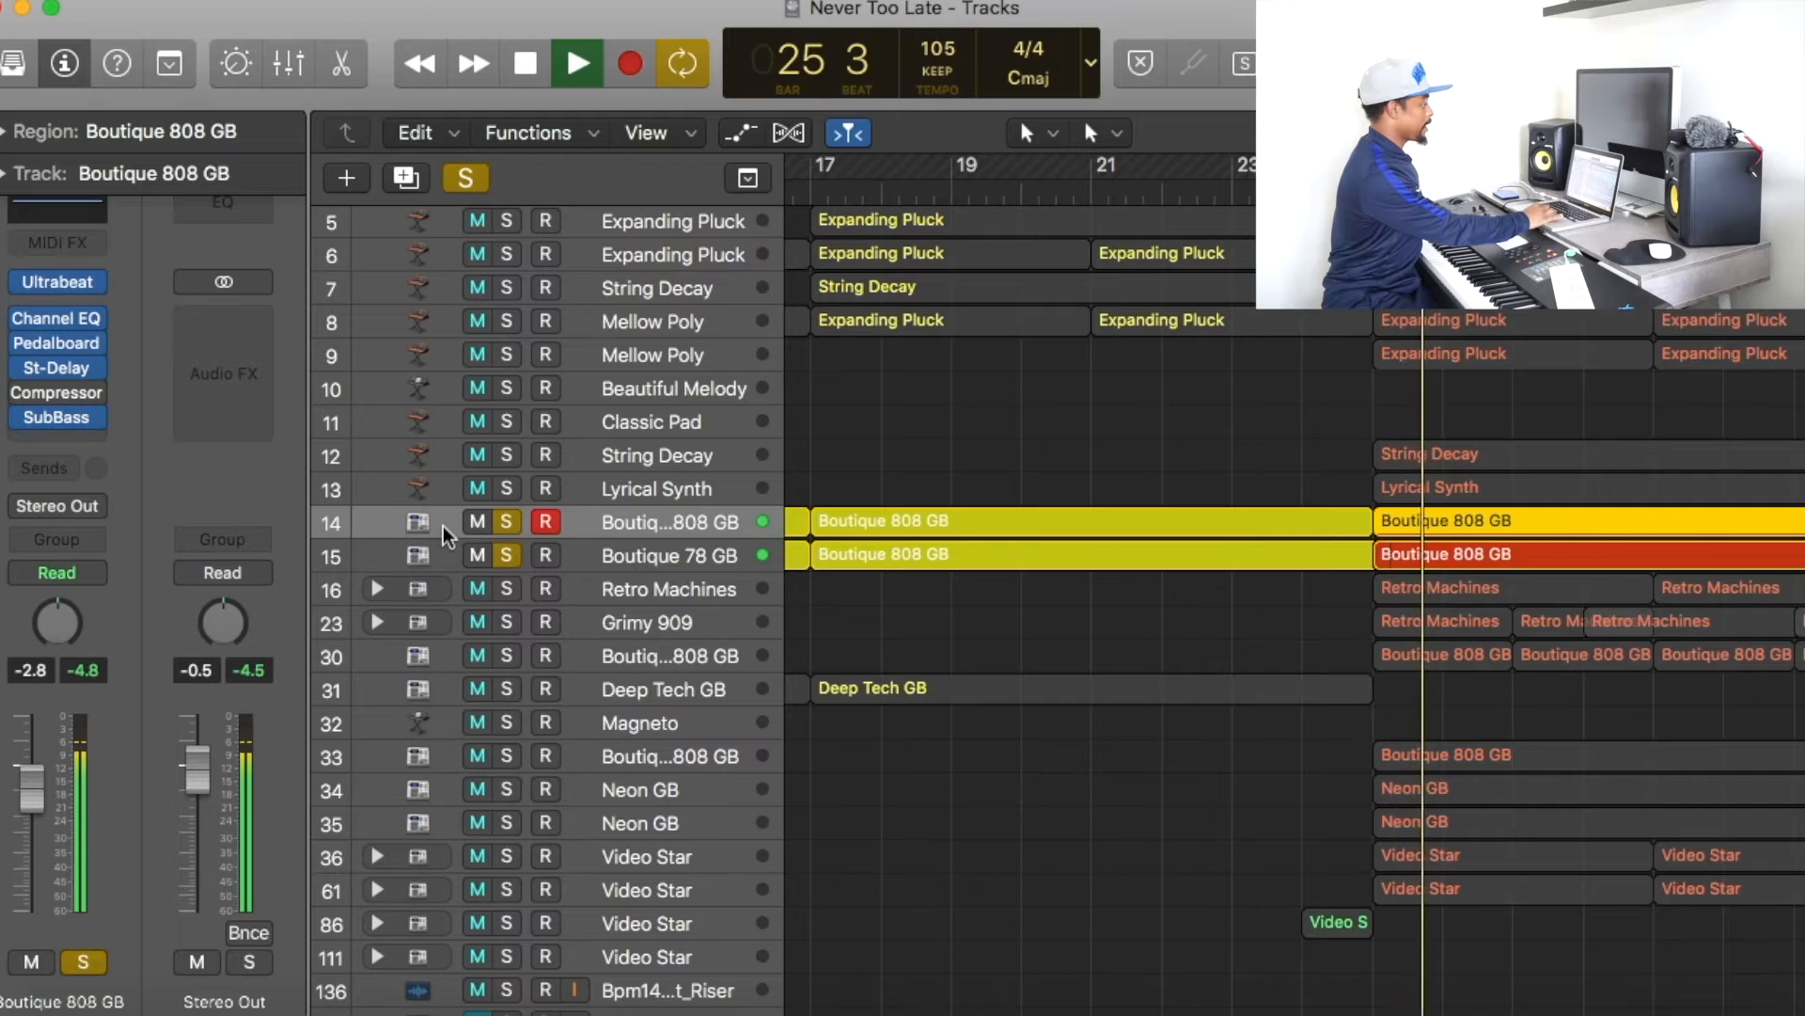
Step: During playback, bypass and re-enable the SubBass effect on the Boutique 808 GB kick channel in the mixer to compare the sound
{"action": "key", "text": "x"}
{"action": "scroll", "coordinate": [1401, 568], "scroll_direction": "right", "scroll_amount": 5}
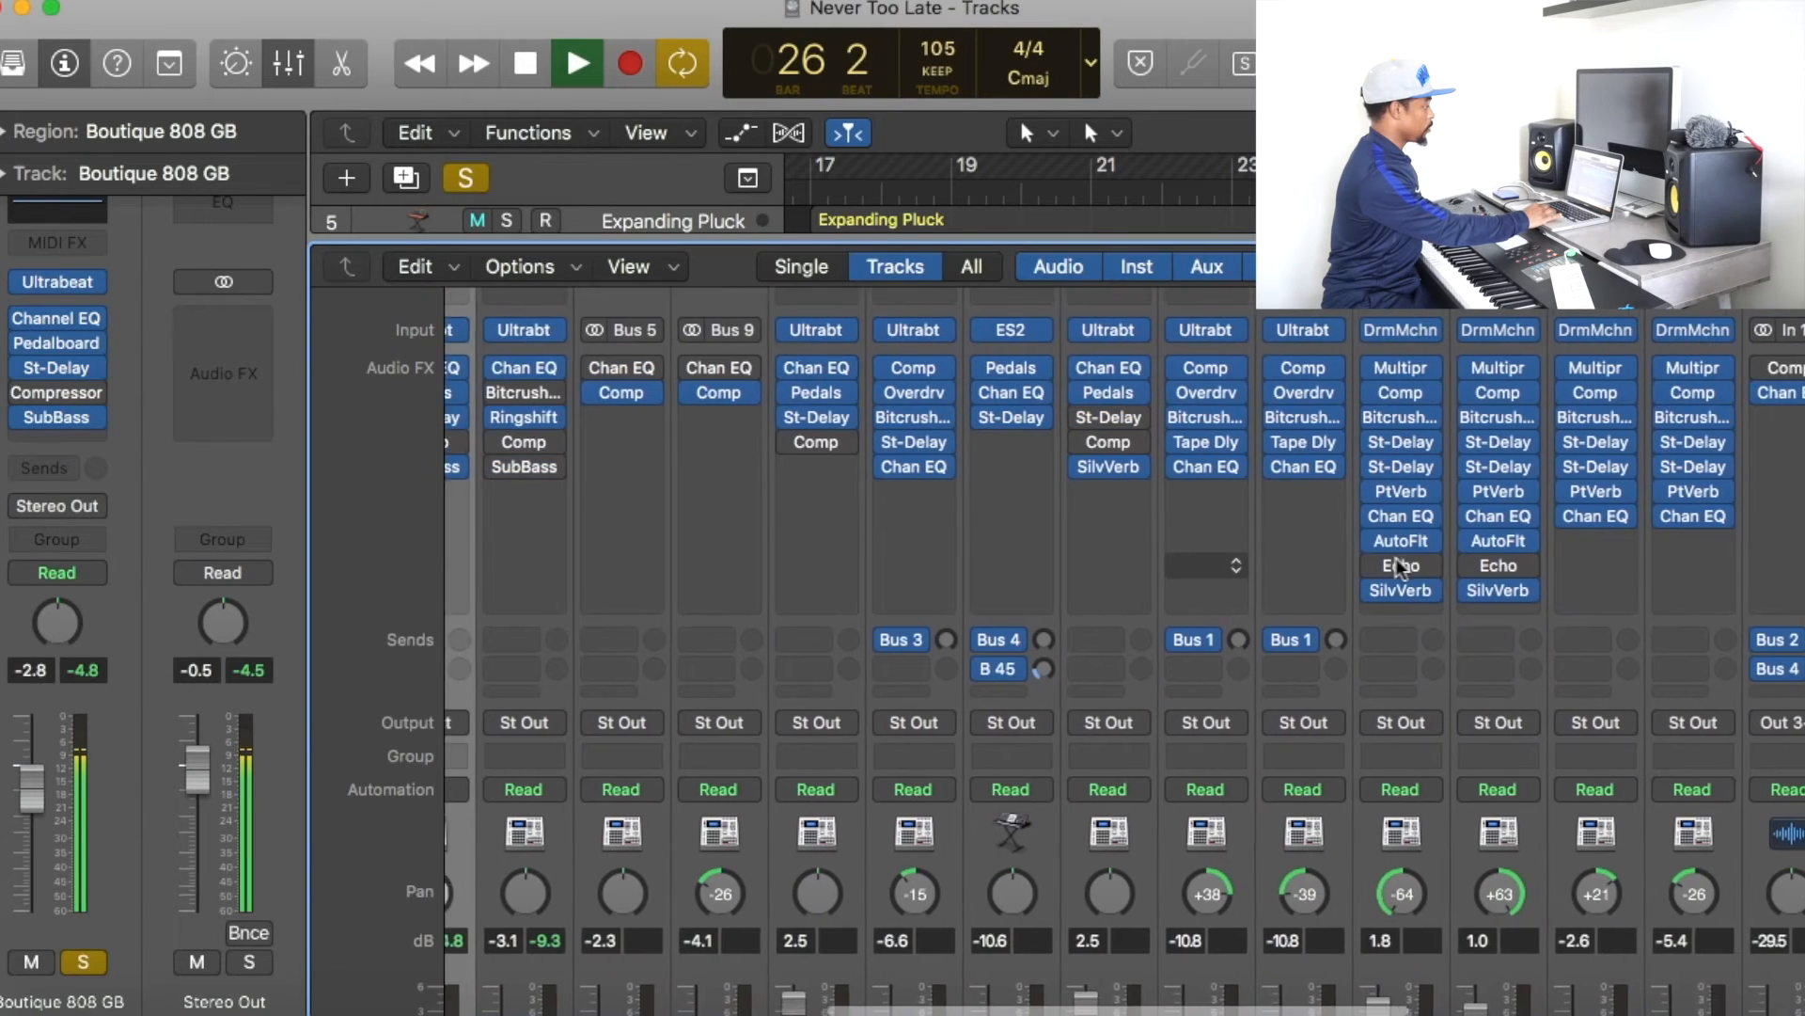
{"action": "scroll", "coordinate": [1397, 566], "scroll_direction": "right", "scroll_amount": 8}
{"action": "scroll", "coordinate": [1397, 566], "scroll_direction": "left", "scroll_amount": 20}
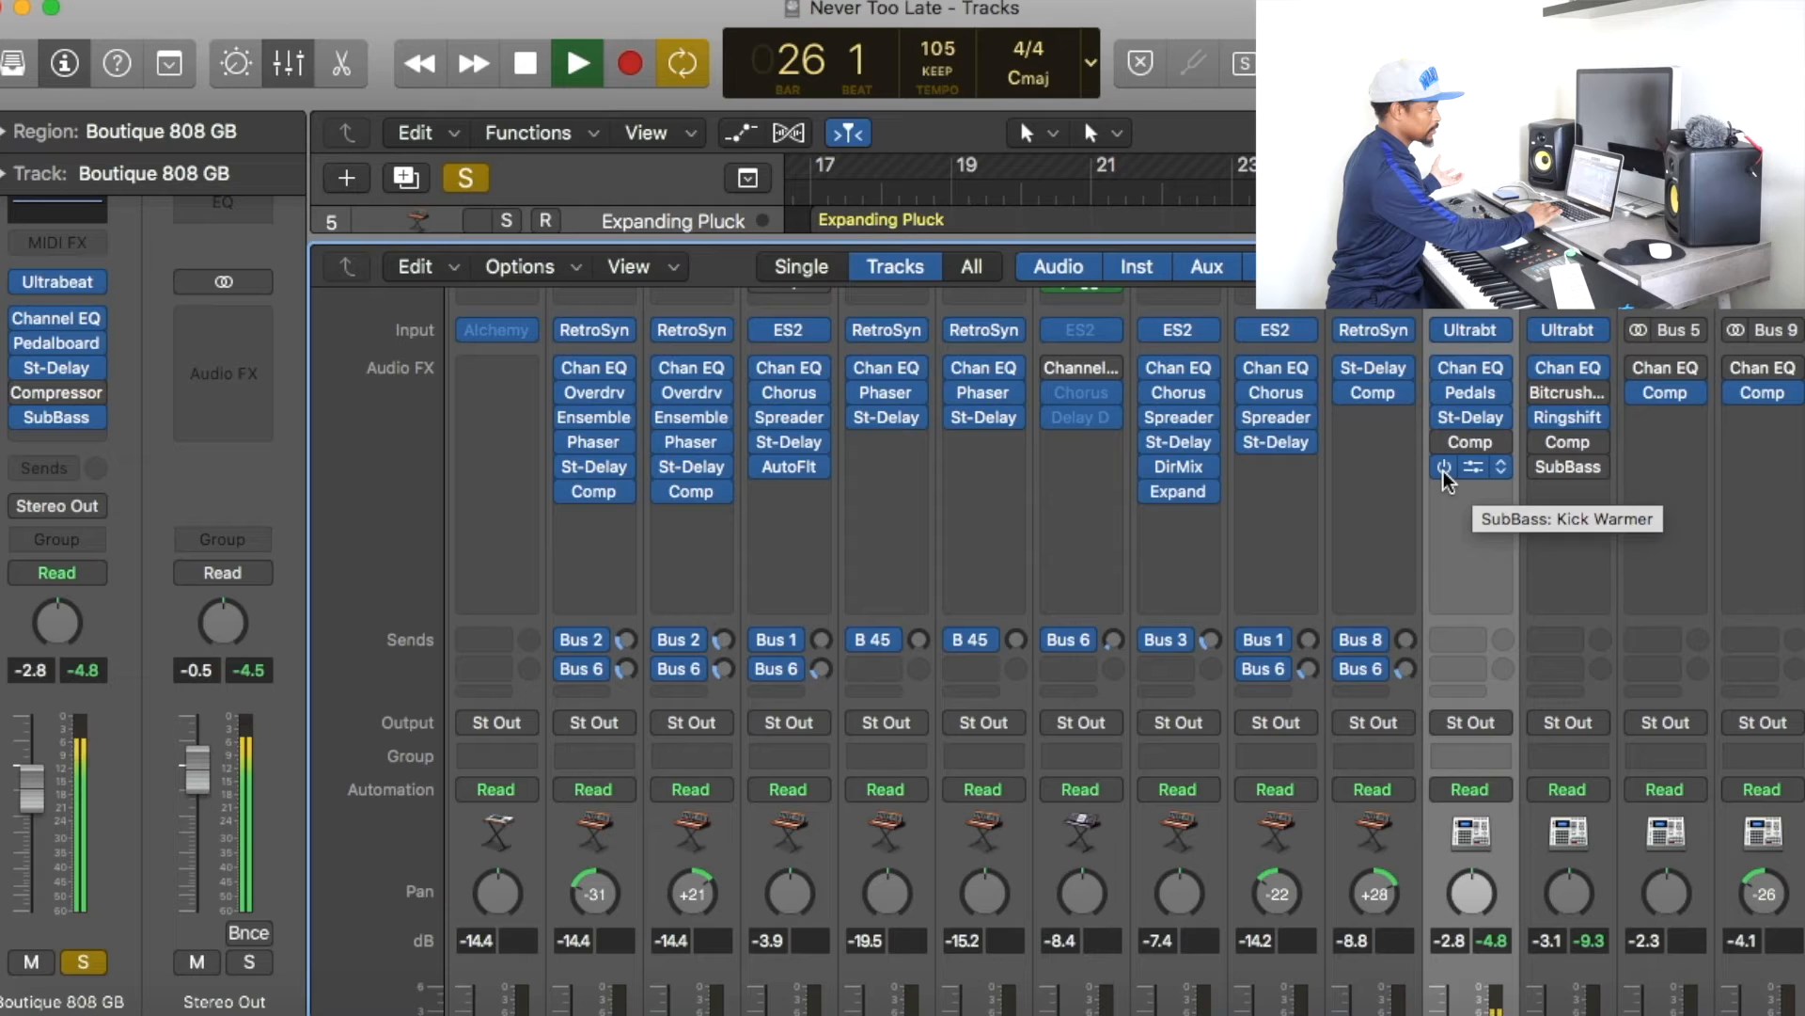
{"action": "left_click", "coordinate": [1442, 467]}
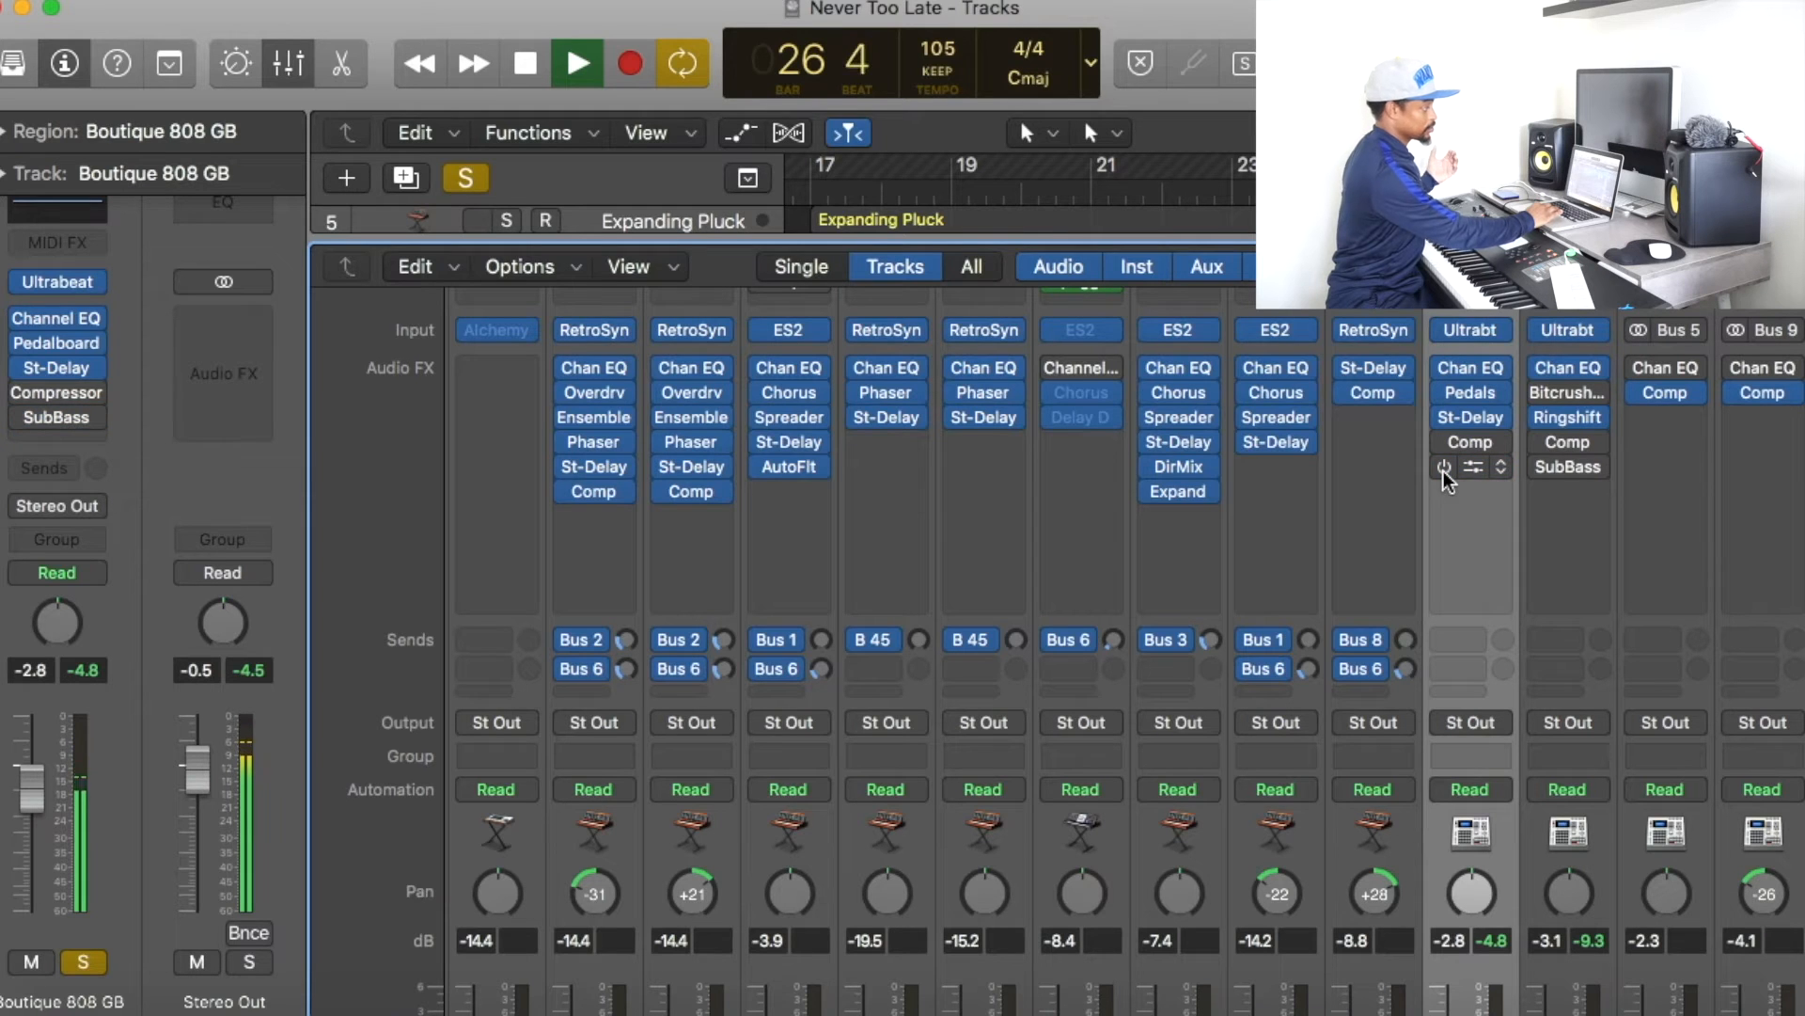
{"action": "left_click", "coordinate": [1442, 468]}
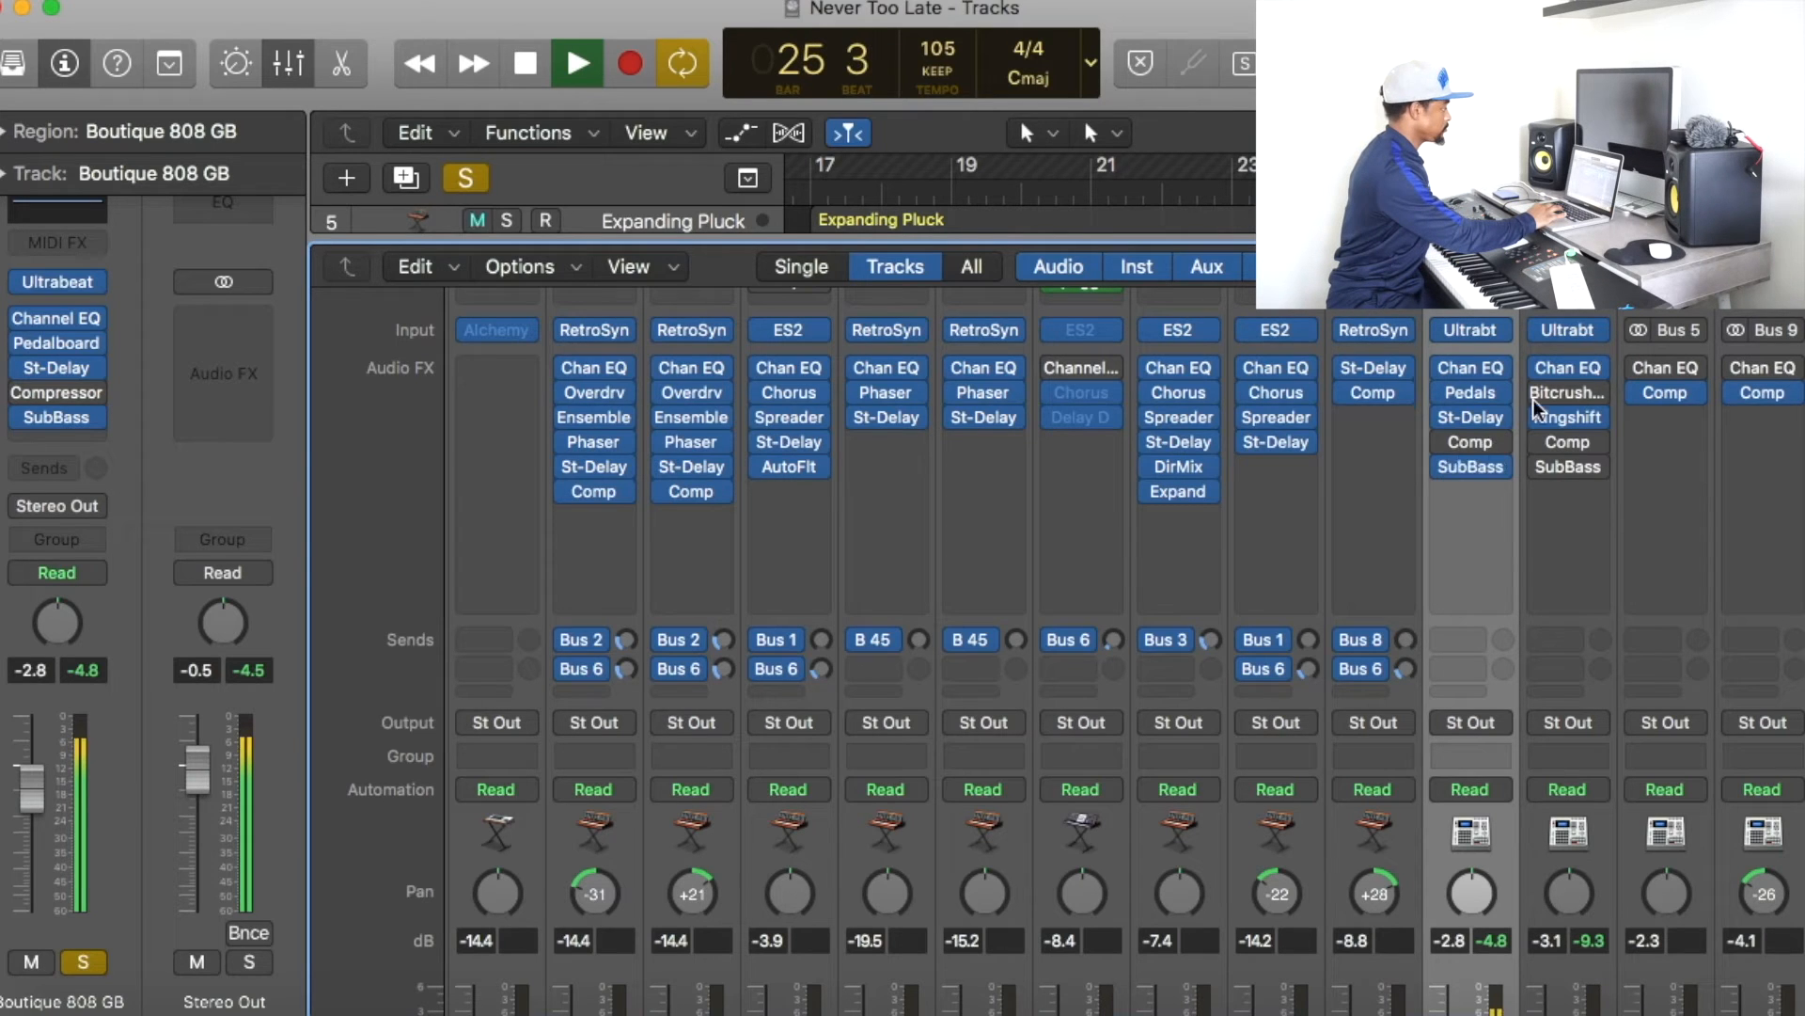
Step: Shrink the mixer and add Retro Machines, Grimy 909, Boutique 808 GB on track 30 and Deep Tech GB to the soloed tracks
{"action": "left_click_drag", "start_coordinate": [1379, 244], "coordinate": [1362, 902]}
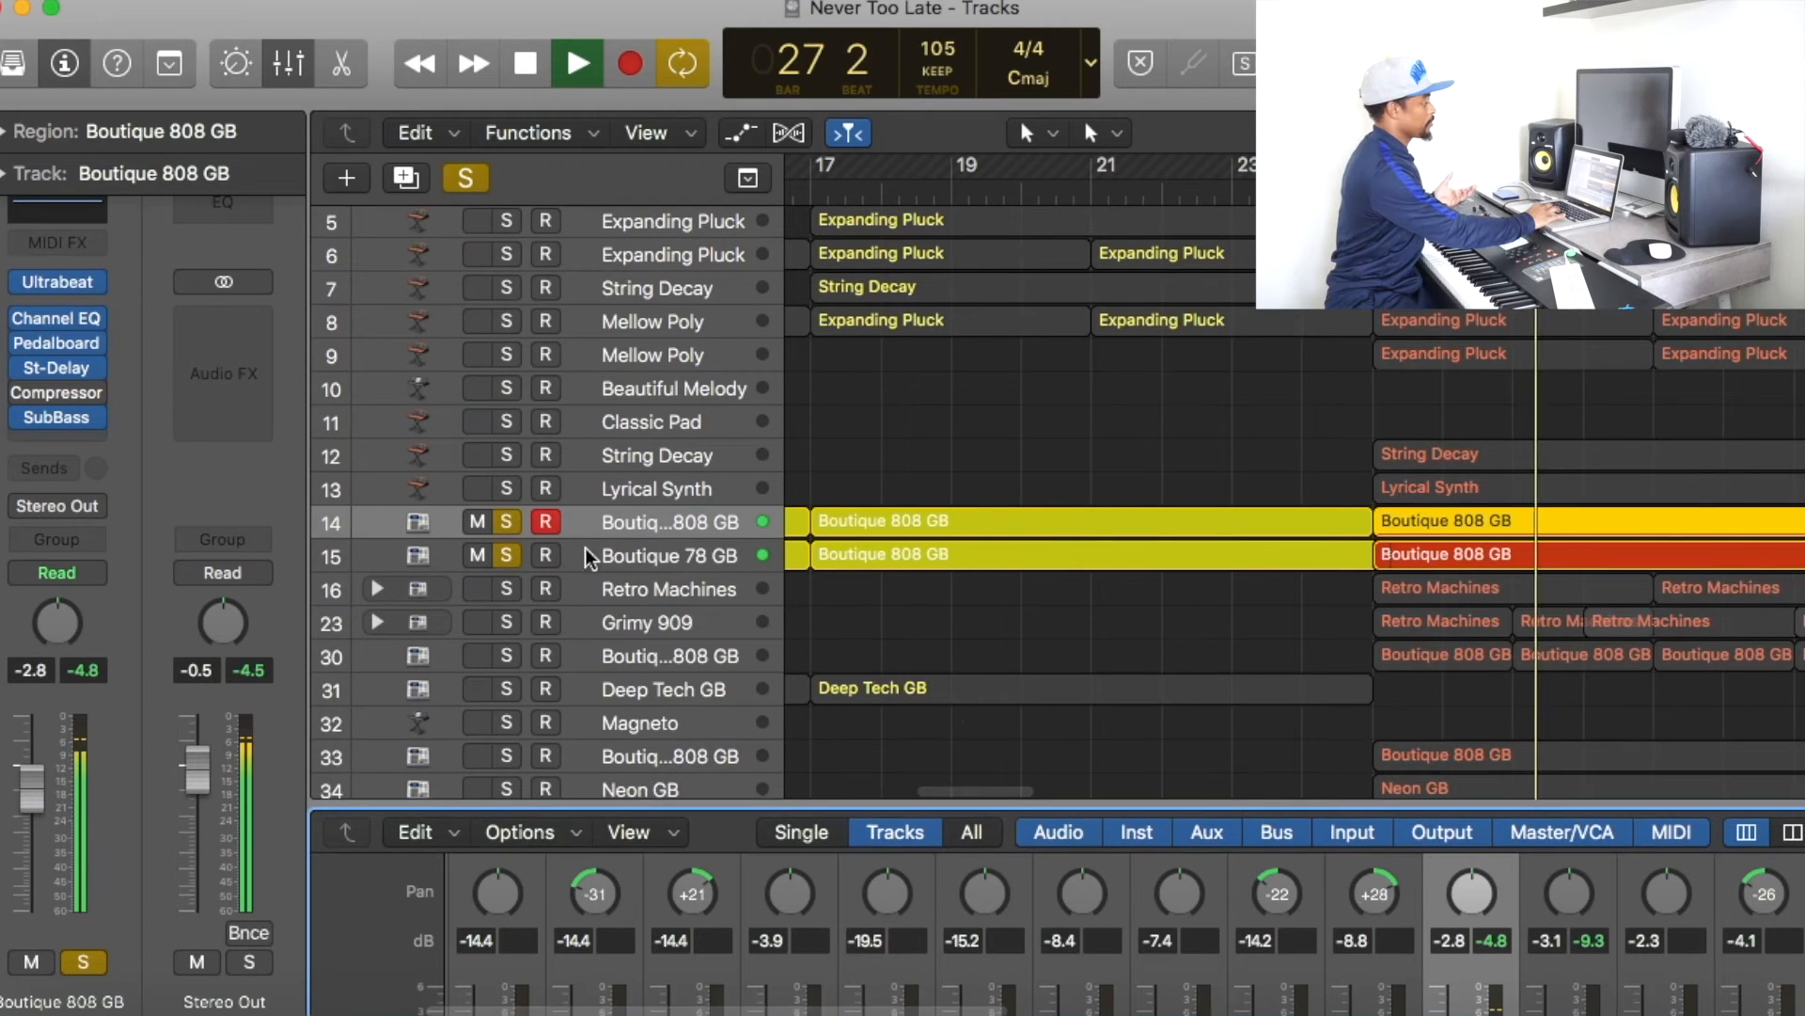
{"action": "left_click", "coordinate": [506, 589]}
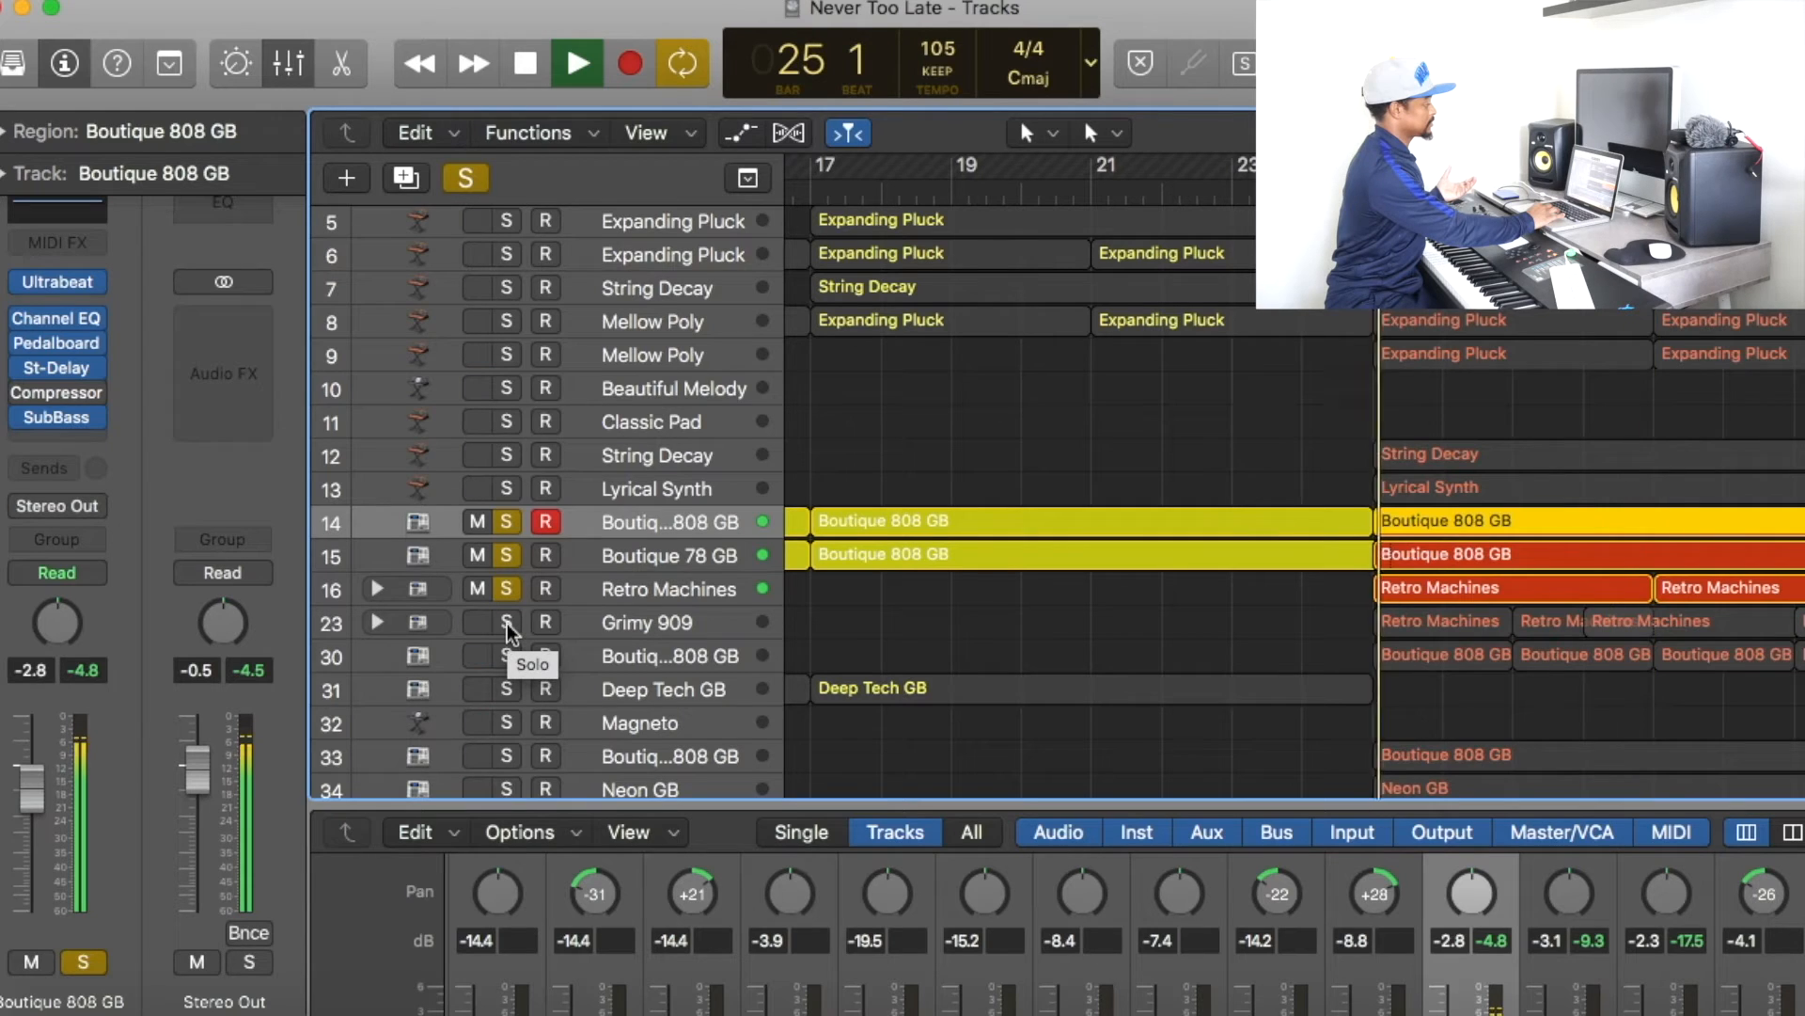
{"action": "left_click", "coordinate": [506, 623]}
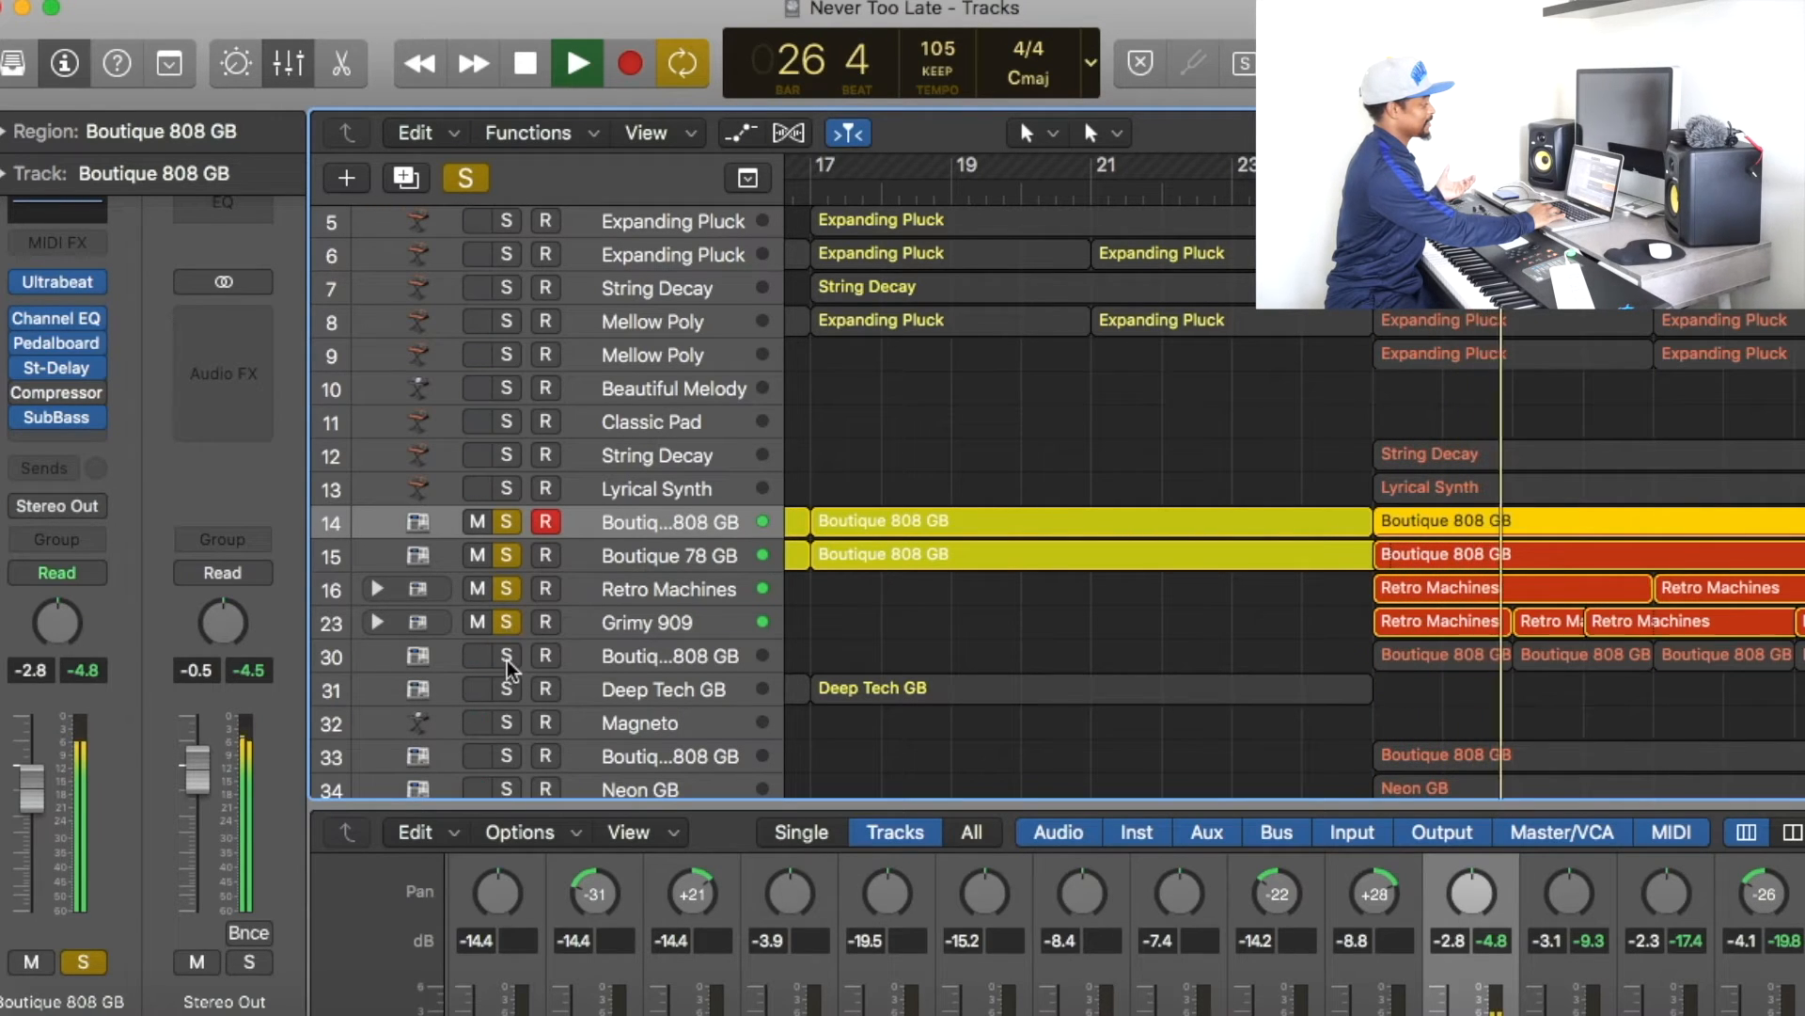
{"action": "left_click", "coordinate": [505, 657]}
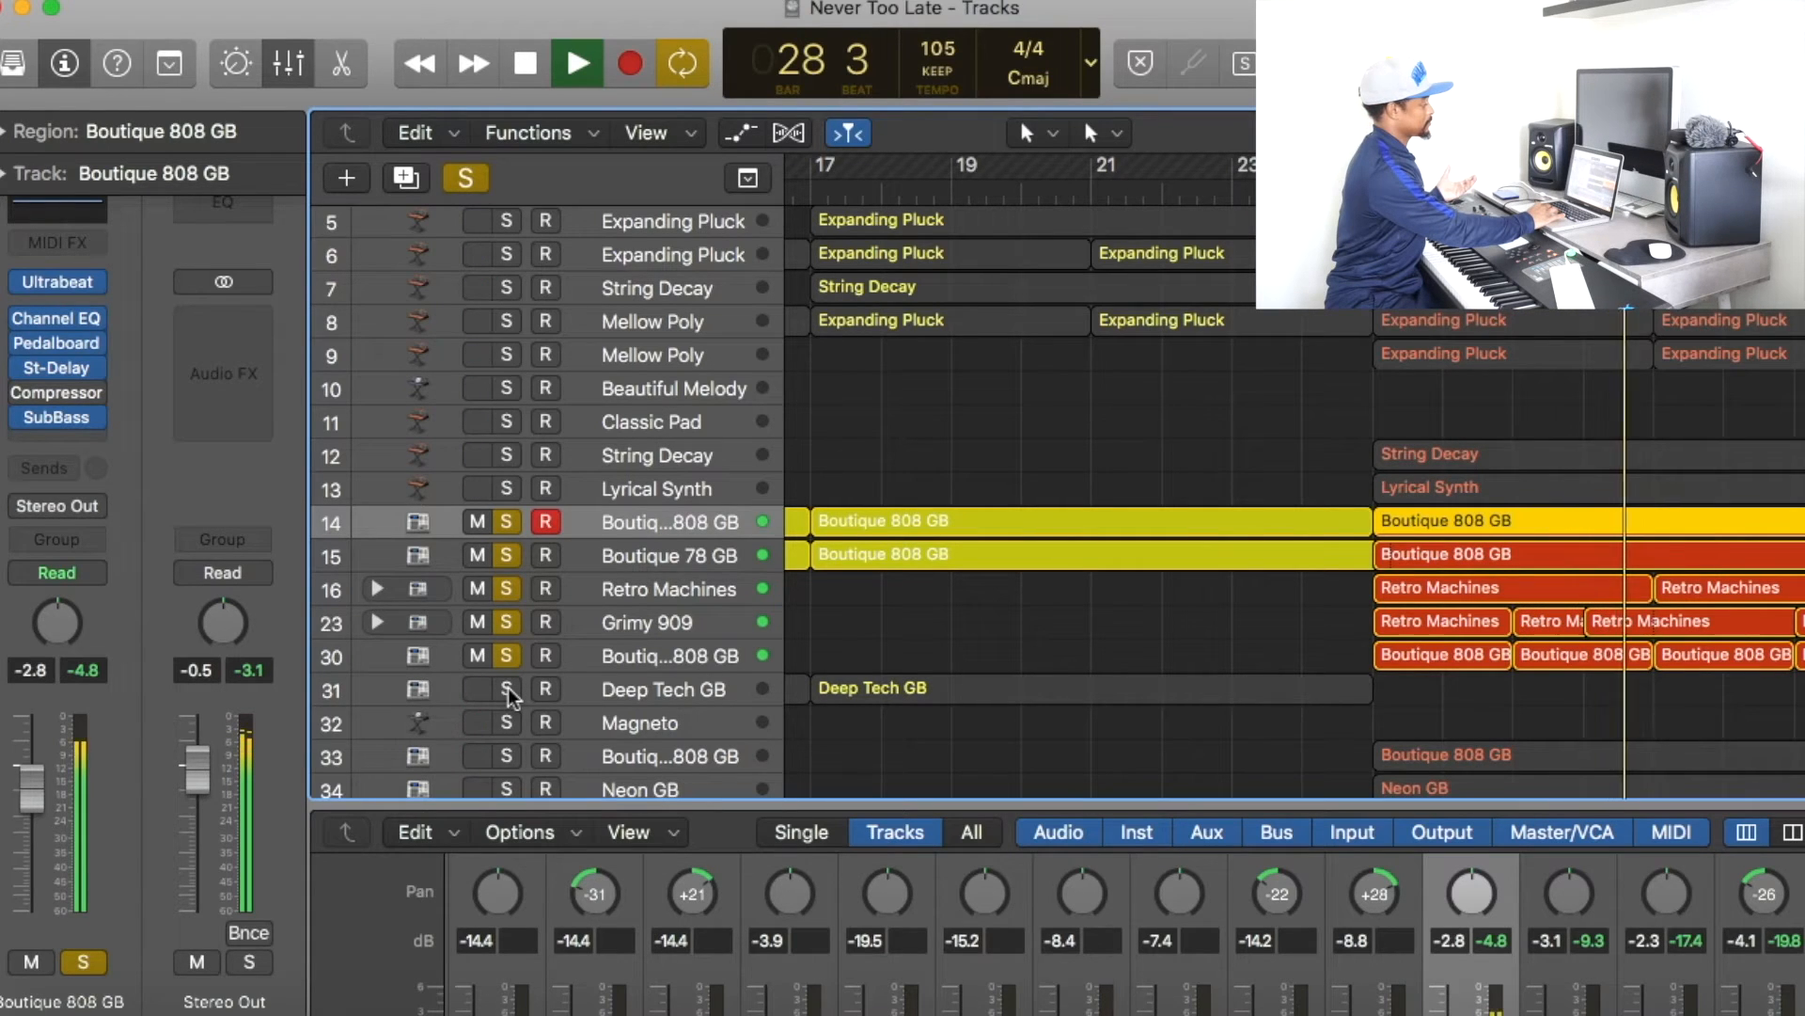
{"action": "left_click", "coordinate": [508, 688]}
Step: Also solo the Magneto track, the Boutique 808 GB on track 33 and both Neon GB tracks
{"action": "scroll", "coordinate": [508, 687], "scroll_direction": "down", "scroll_amount": 2}
{"action": "scroll", "coordinate": [508, 686], "scroll_direction": "down", "scroll_amount": 1}
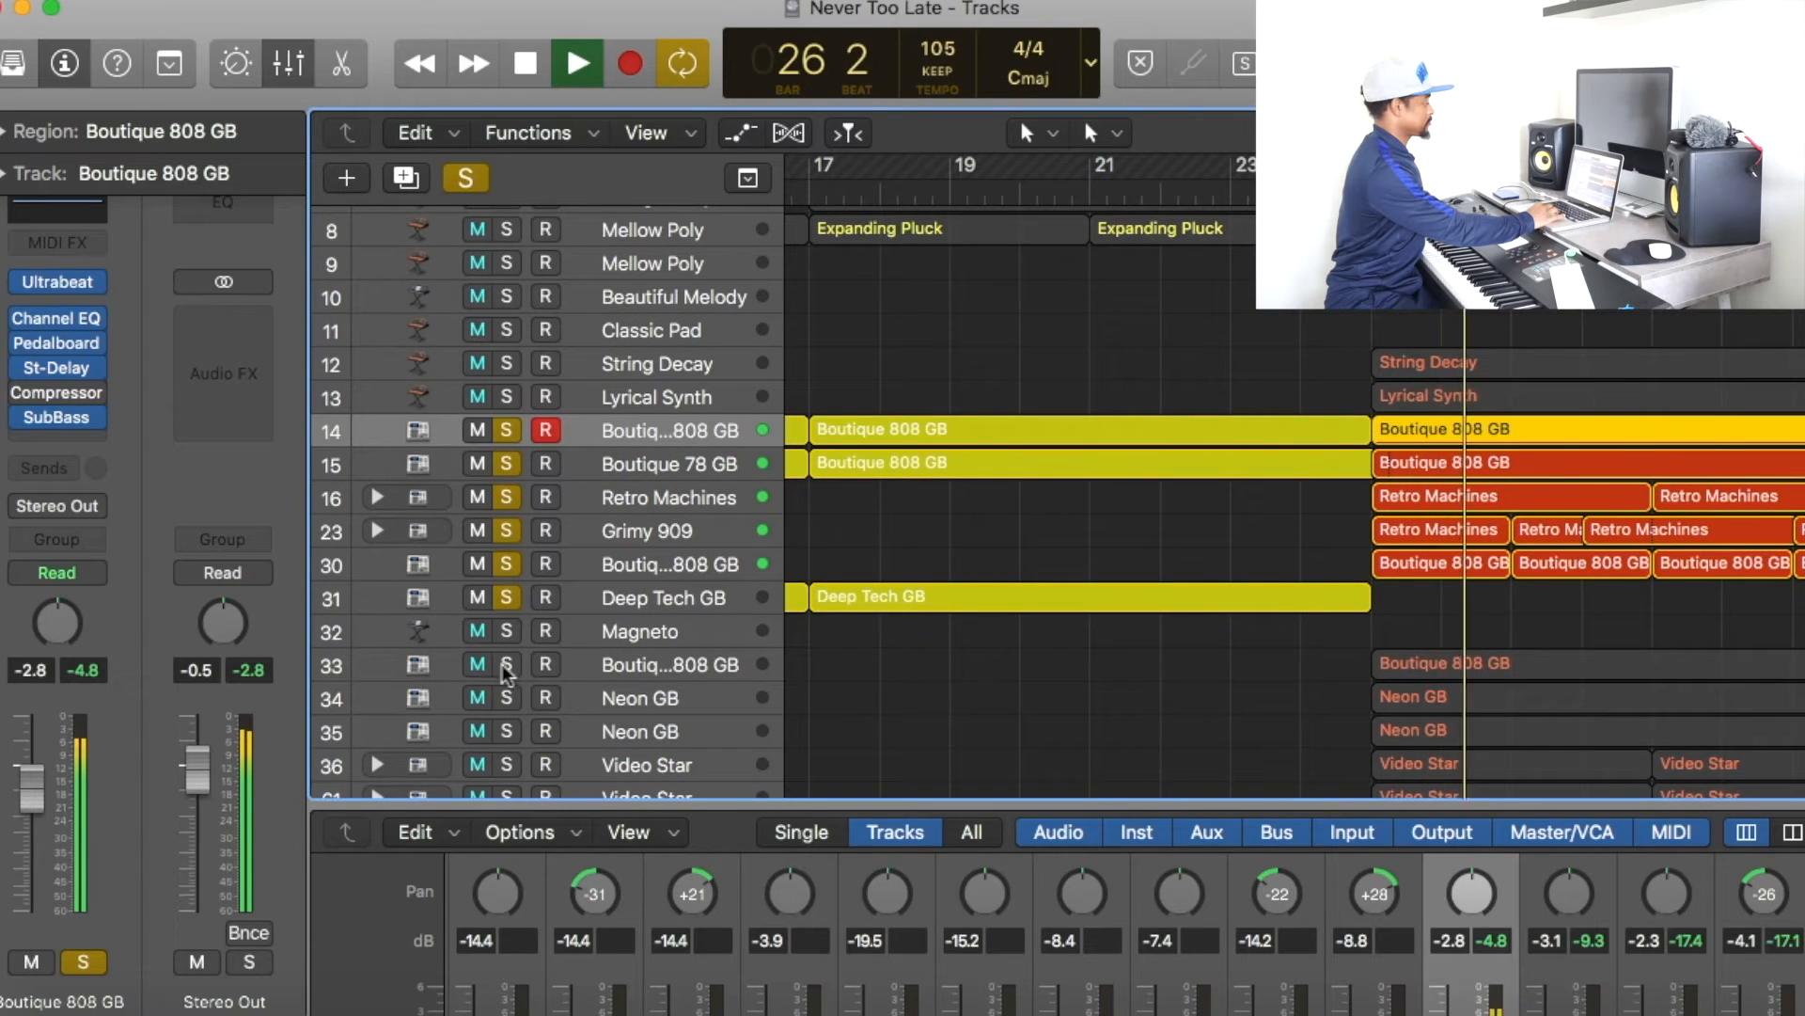
{"action": "left_click", "coordinate": [507, 631]}
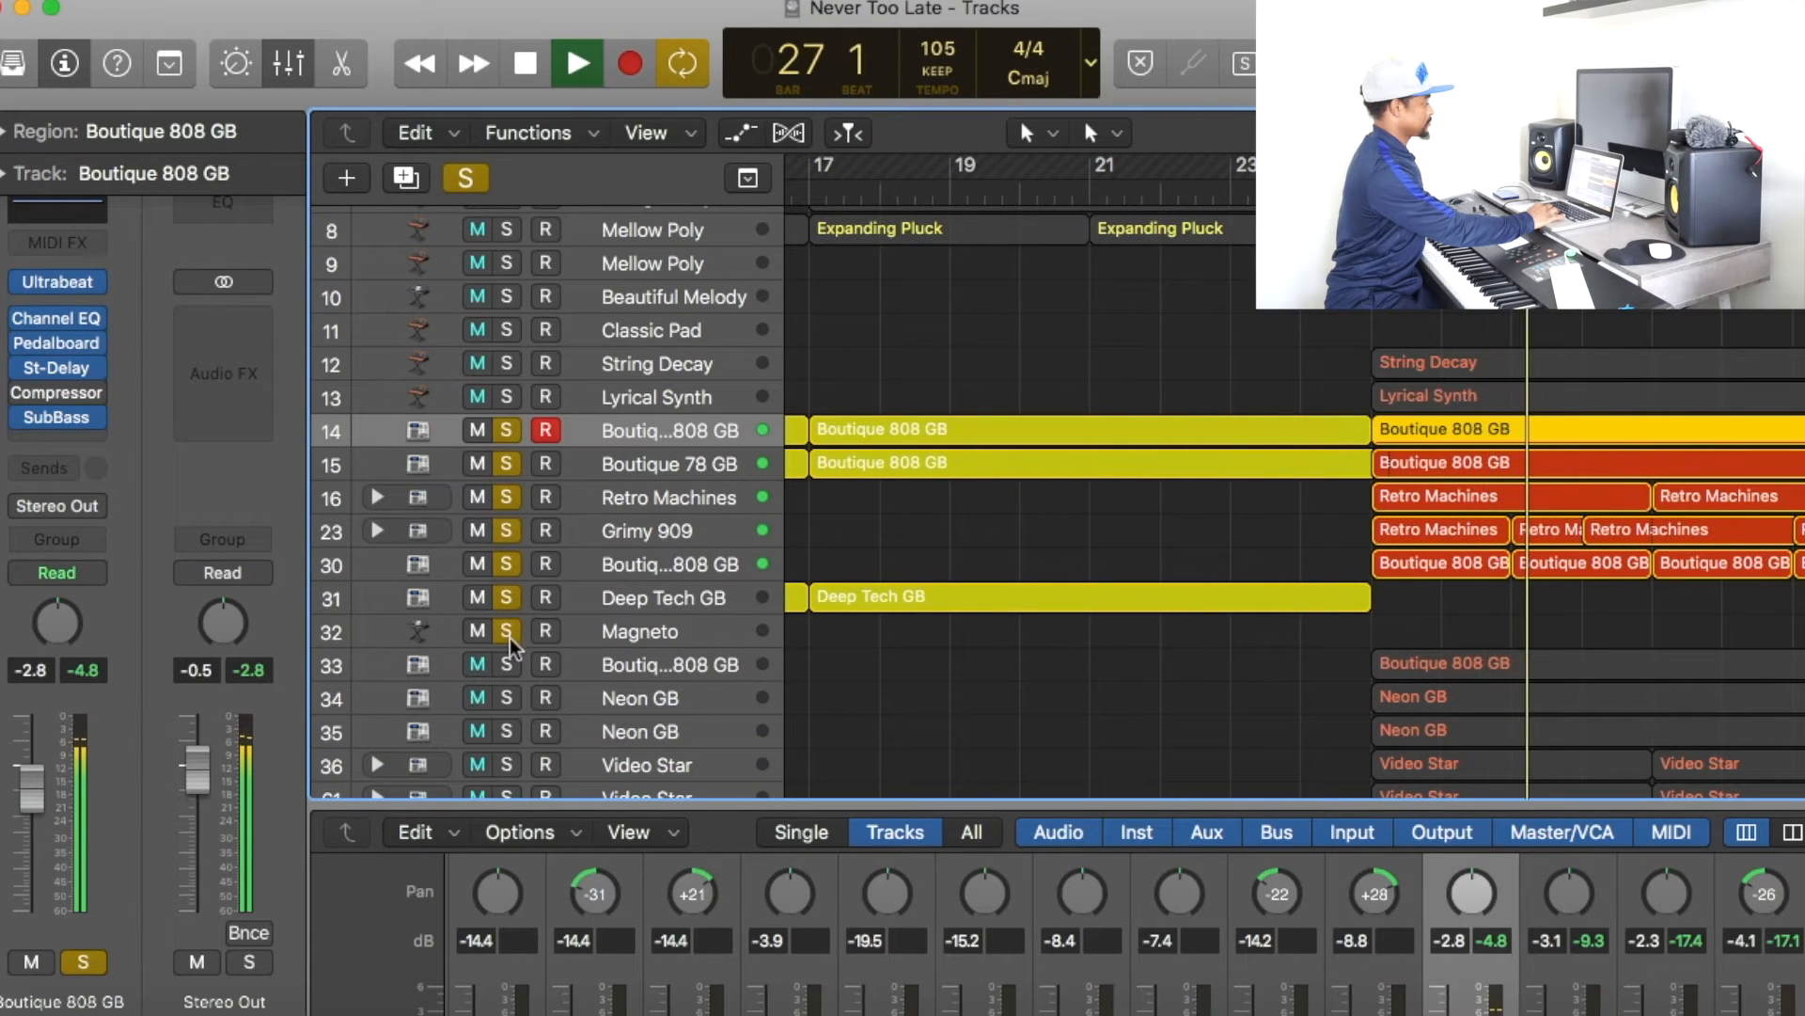
{"action": "left_click", "coordinate": [510, 670]}
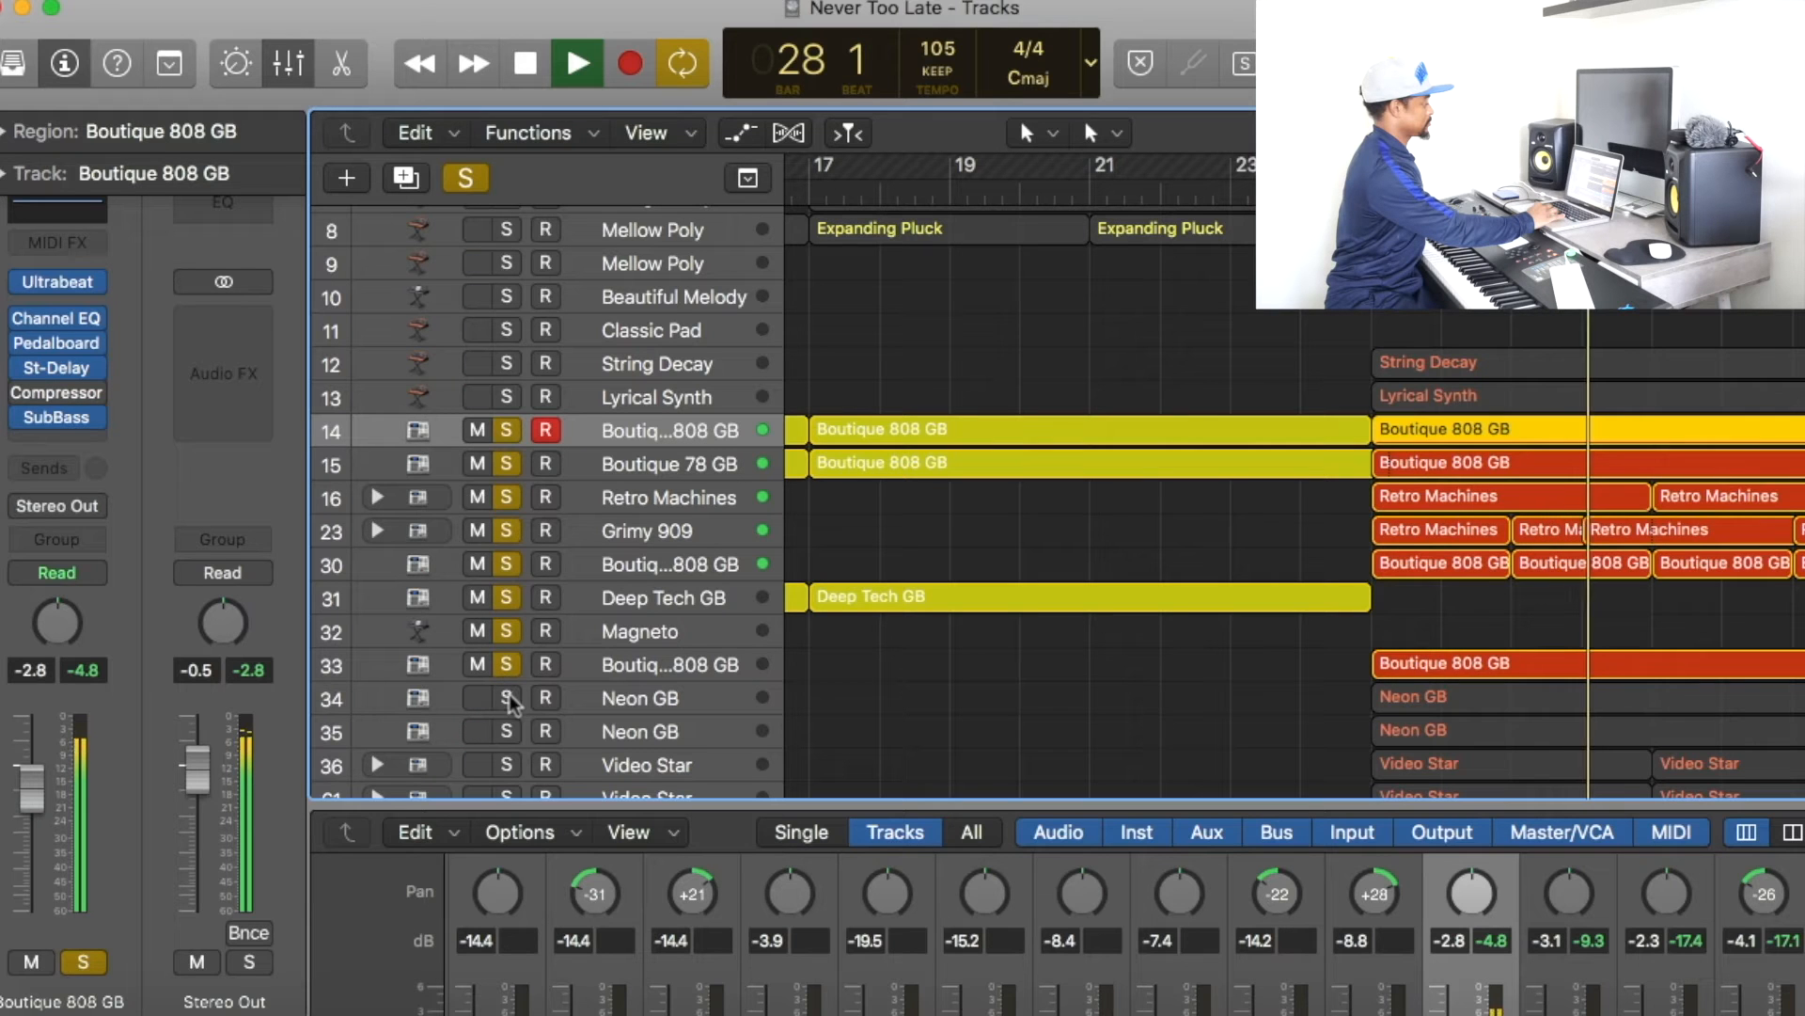
{"action": "left_click", "coordinate": [510, 696]}
{"action": "left_click", "coordinate": [511, 725]}
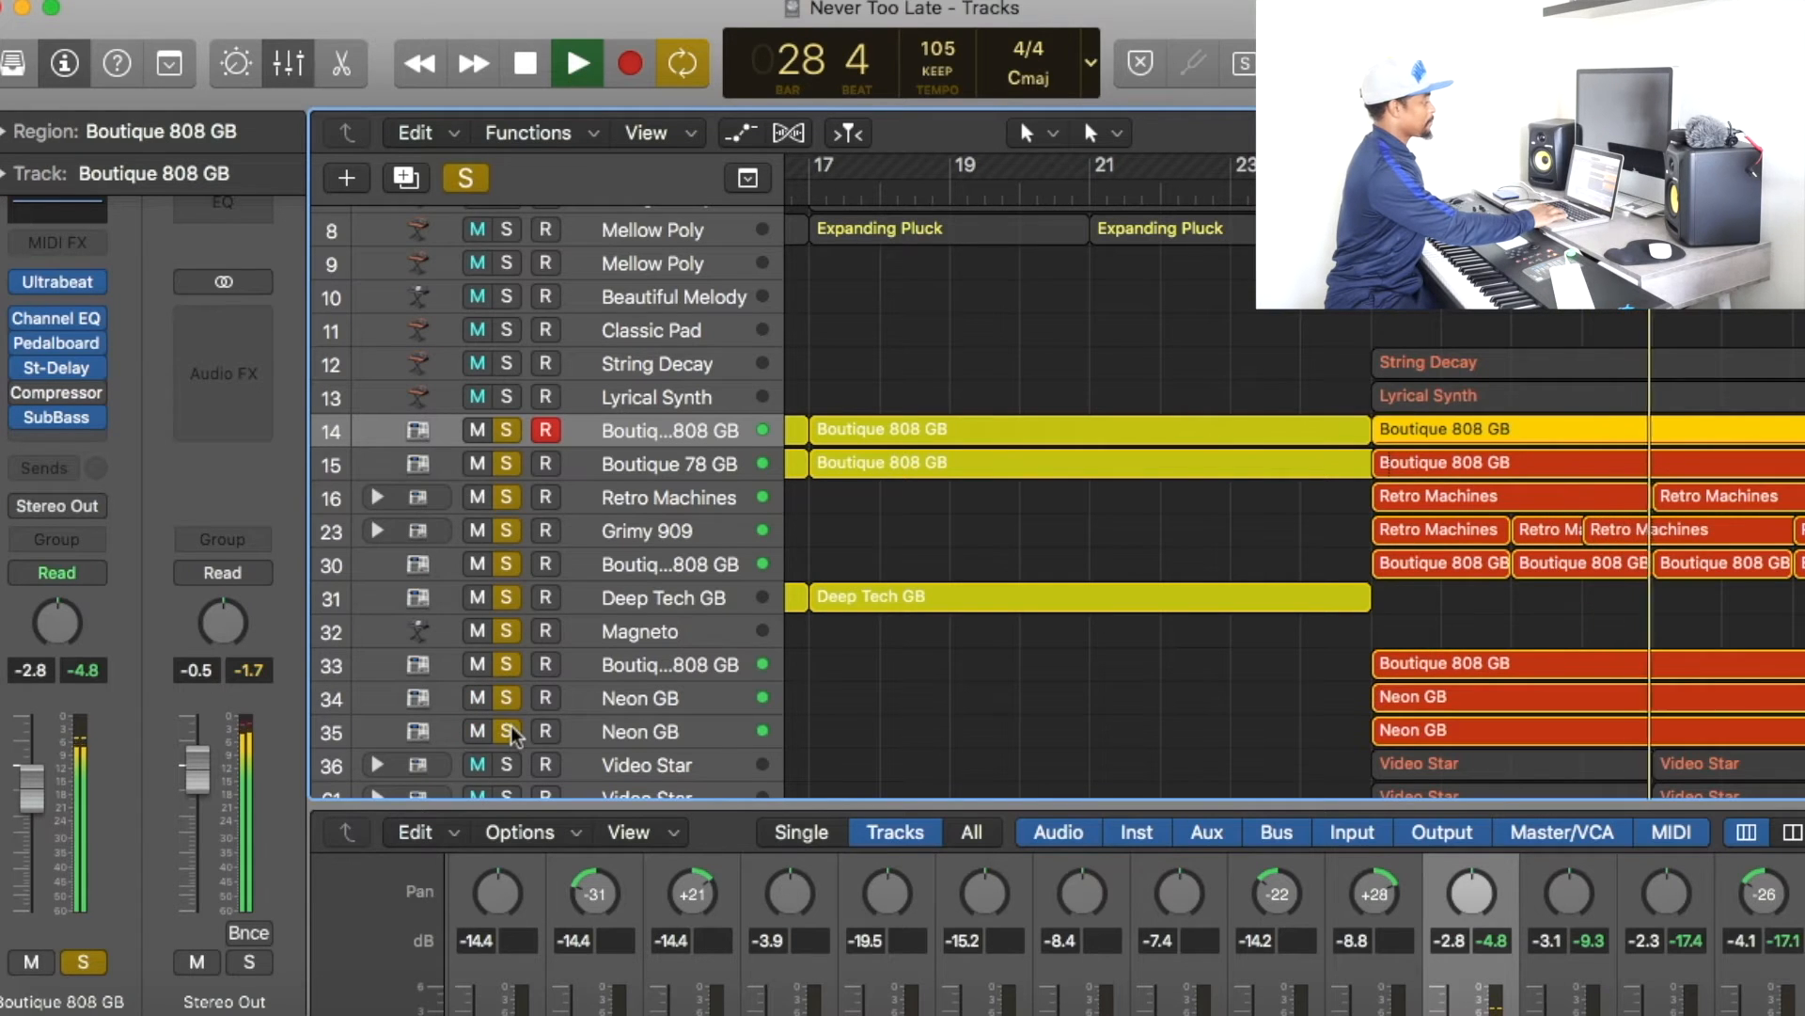
Step: Add the four Video Star tracks to the solo and play the complete drum section
{"action": "scroll", "coordinate": [511, 725], "scroll_direction": "down", "scroll_amount": 4}
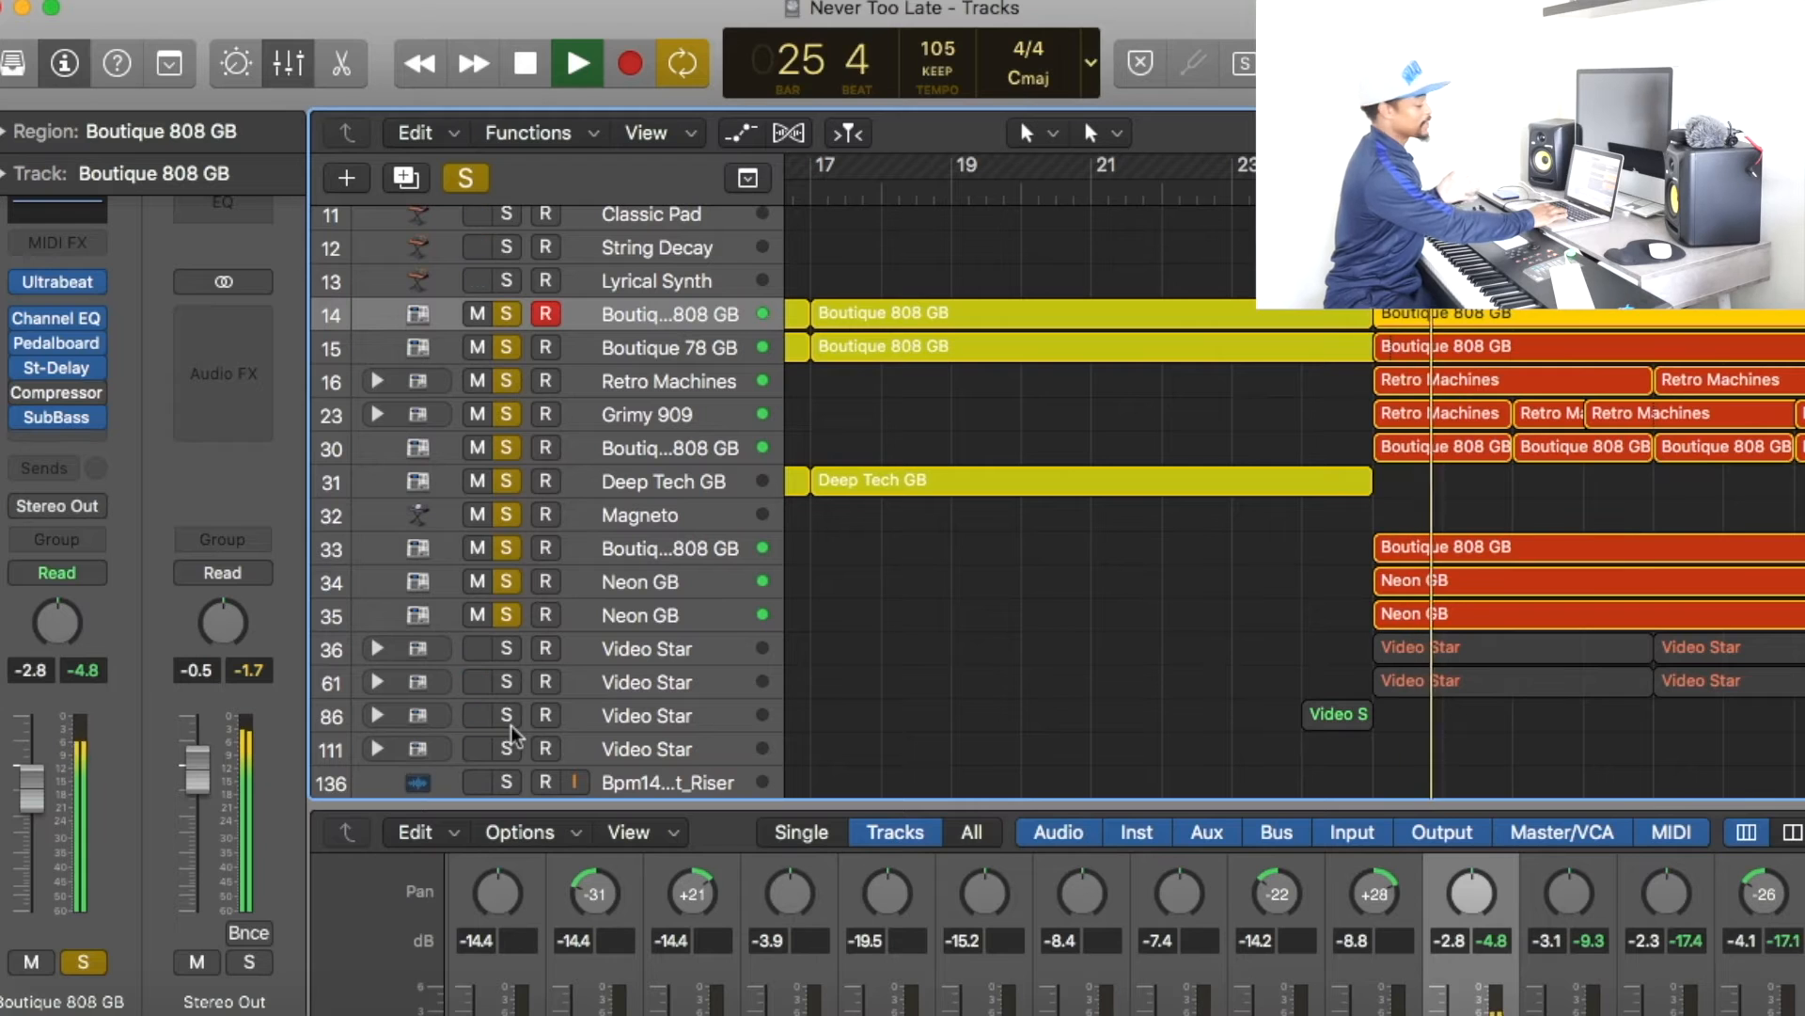
{"action": "key", "text": "space"}
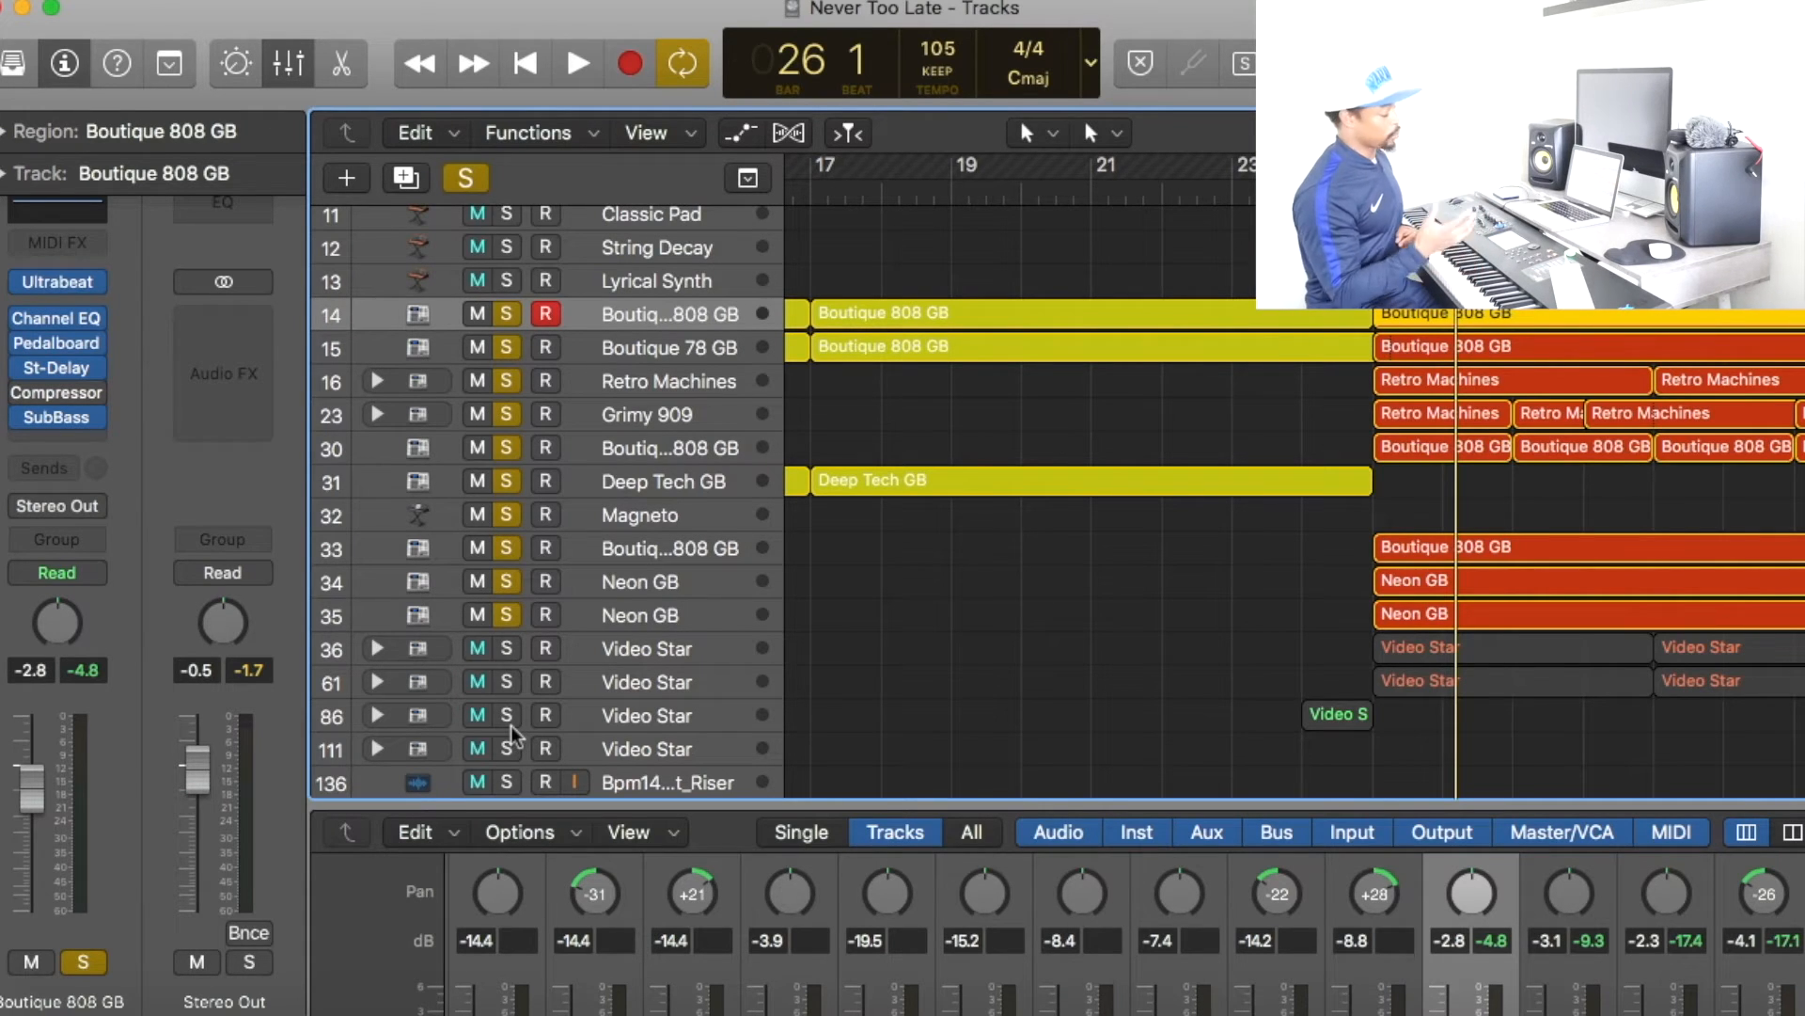
{"action": "left_click_drag", "start_coordinate": [506, 648], "coordinate": [507, 714]}
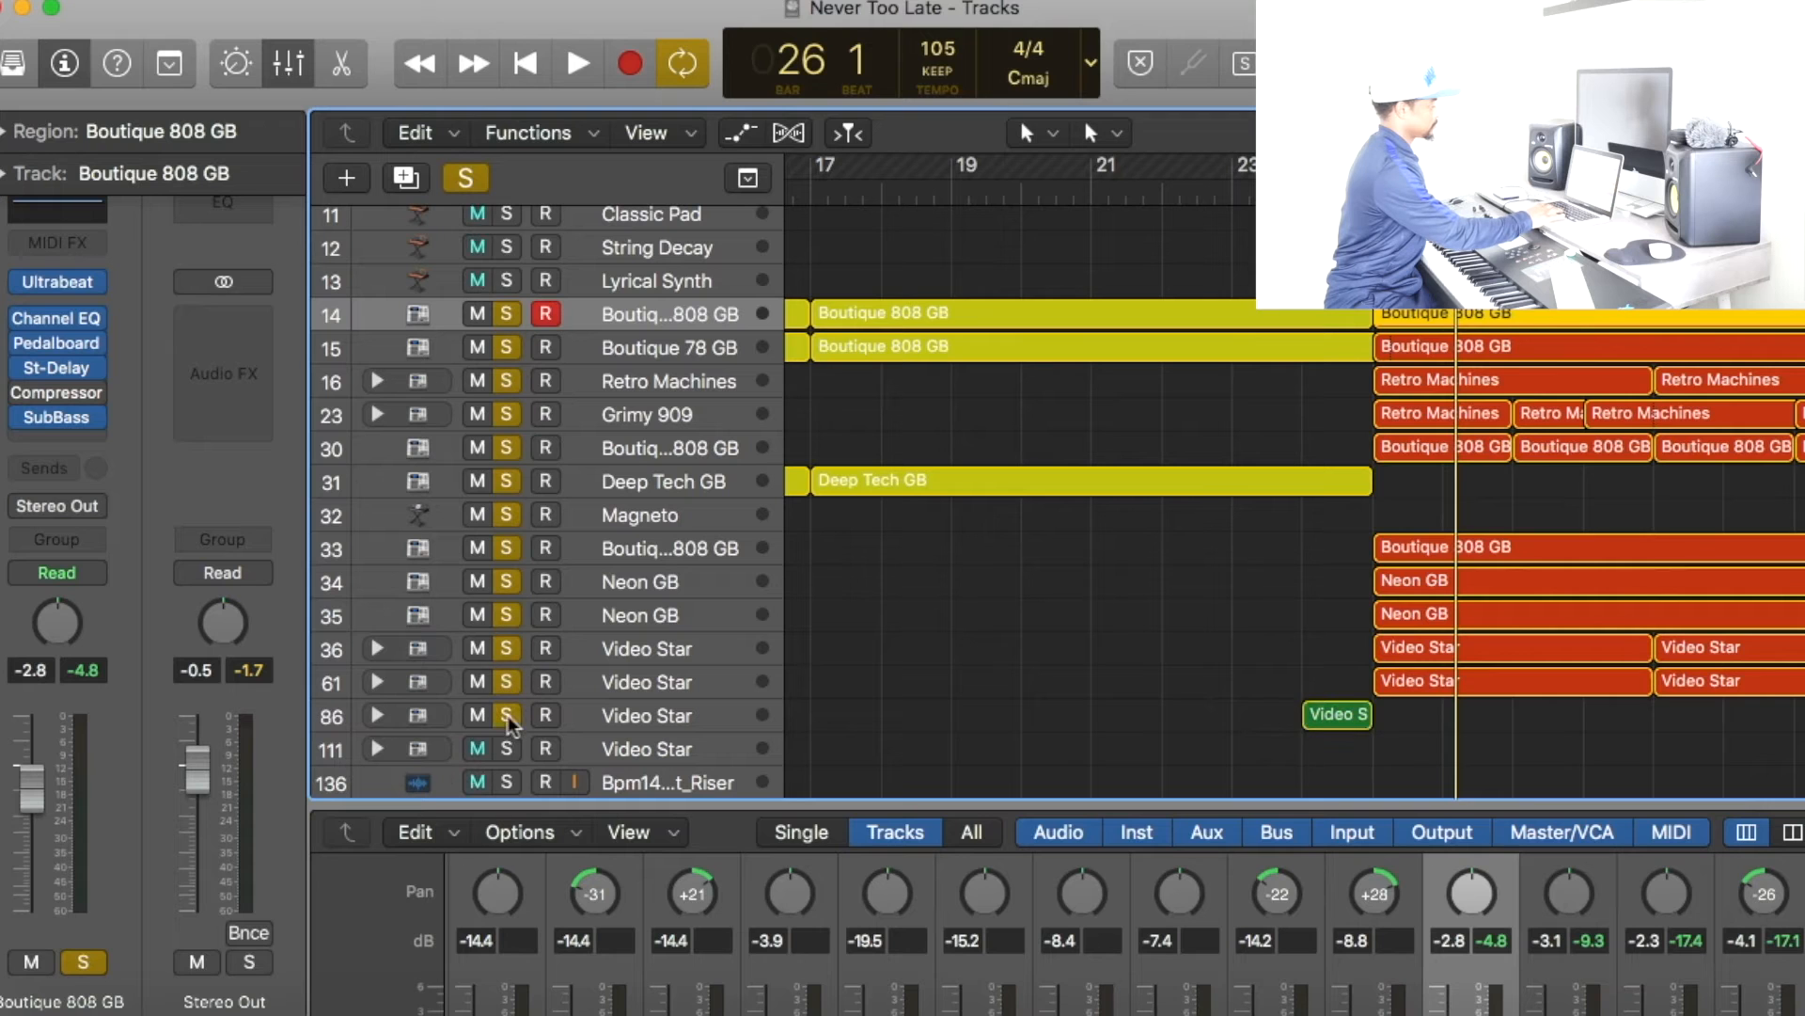
{"action": "key", "text": "space"}
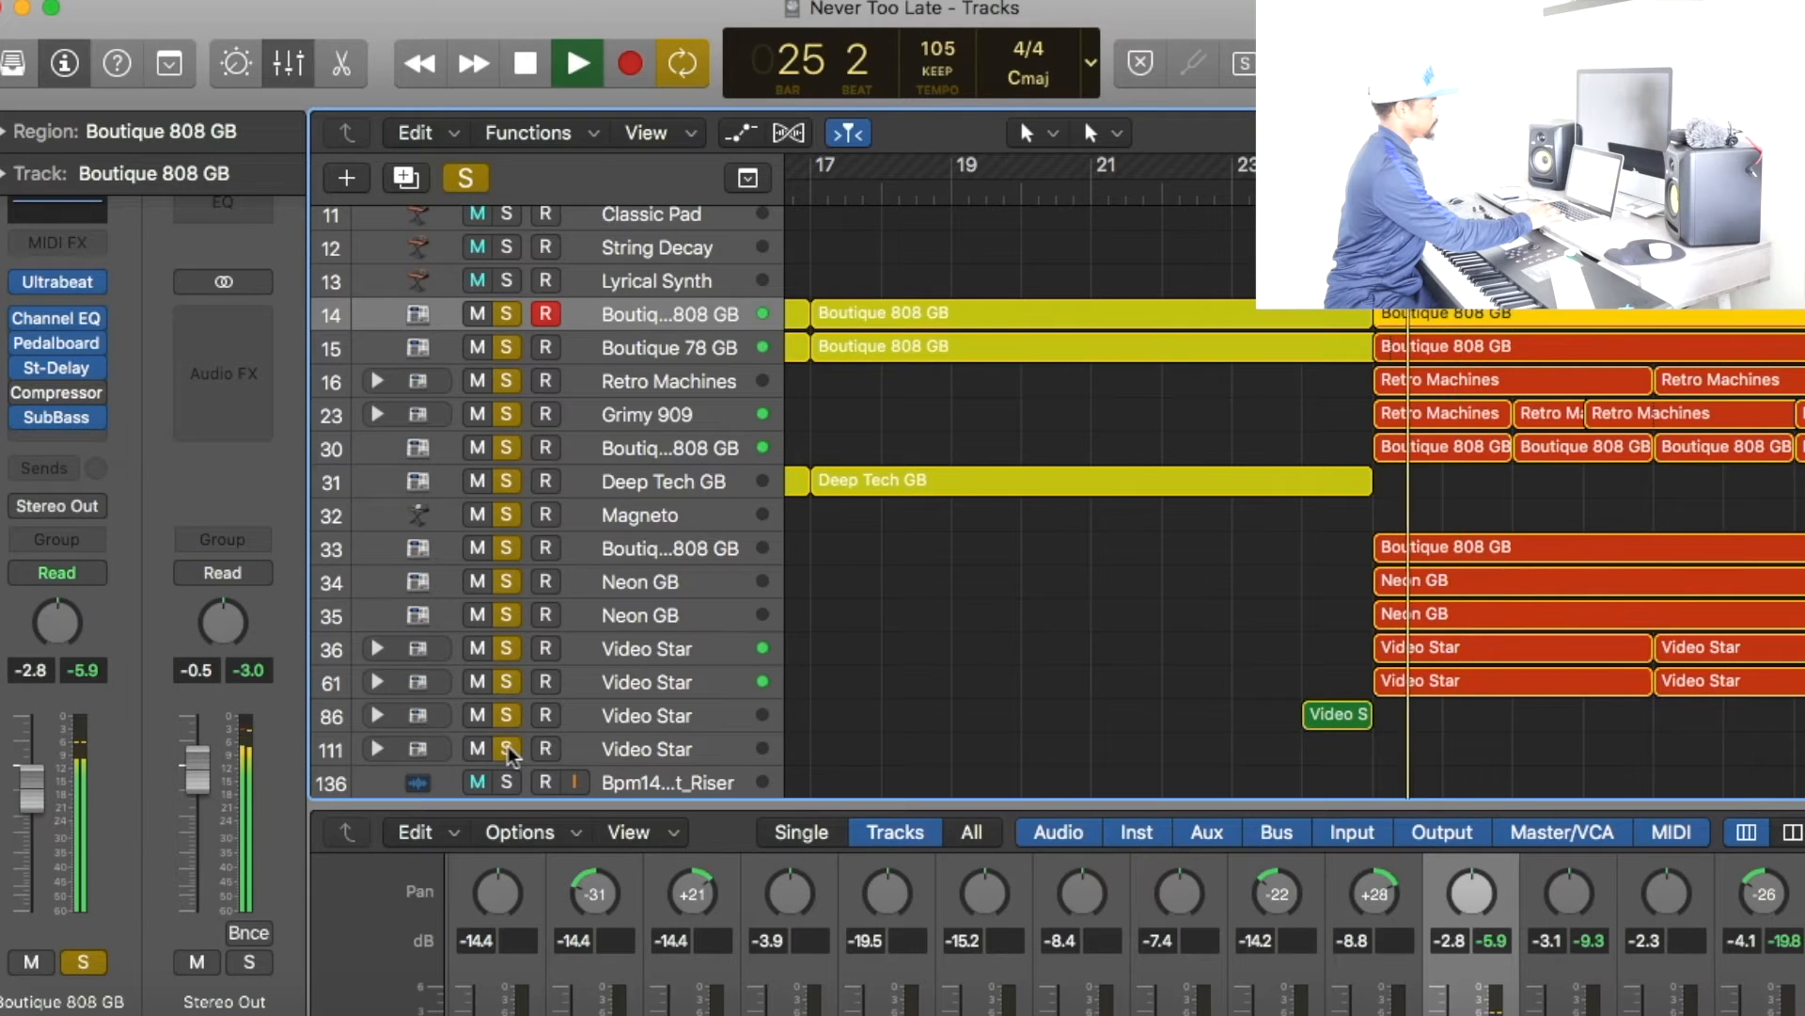
{"action": "scroll", "coordinate": [754, 536], "scroll_direction": "down", "scroll_amount": 3}
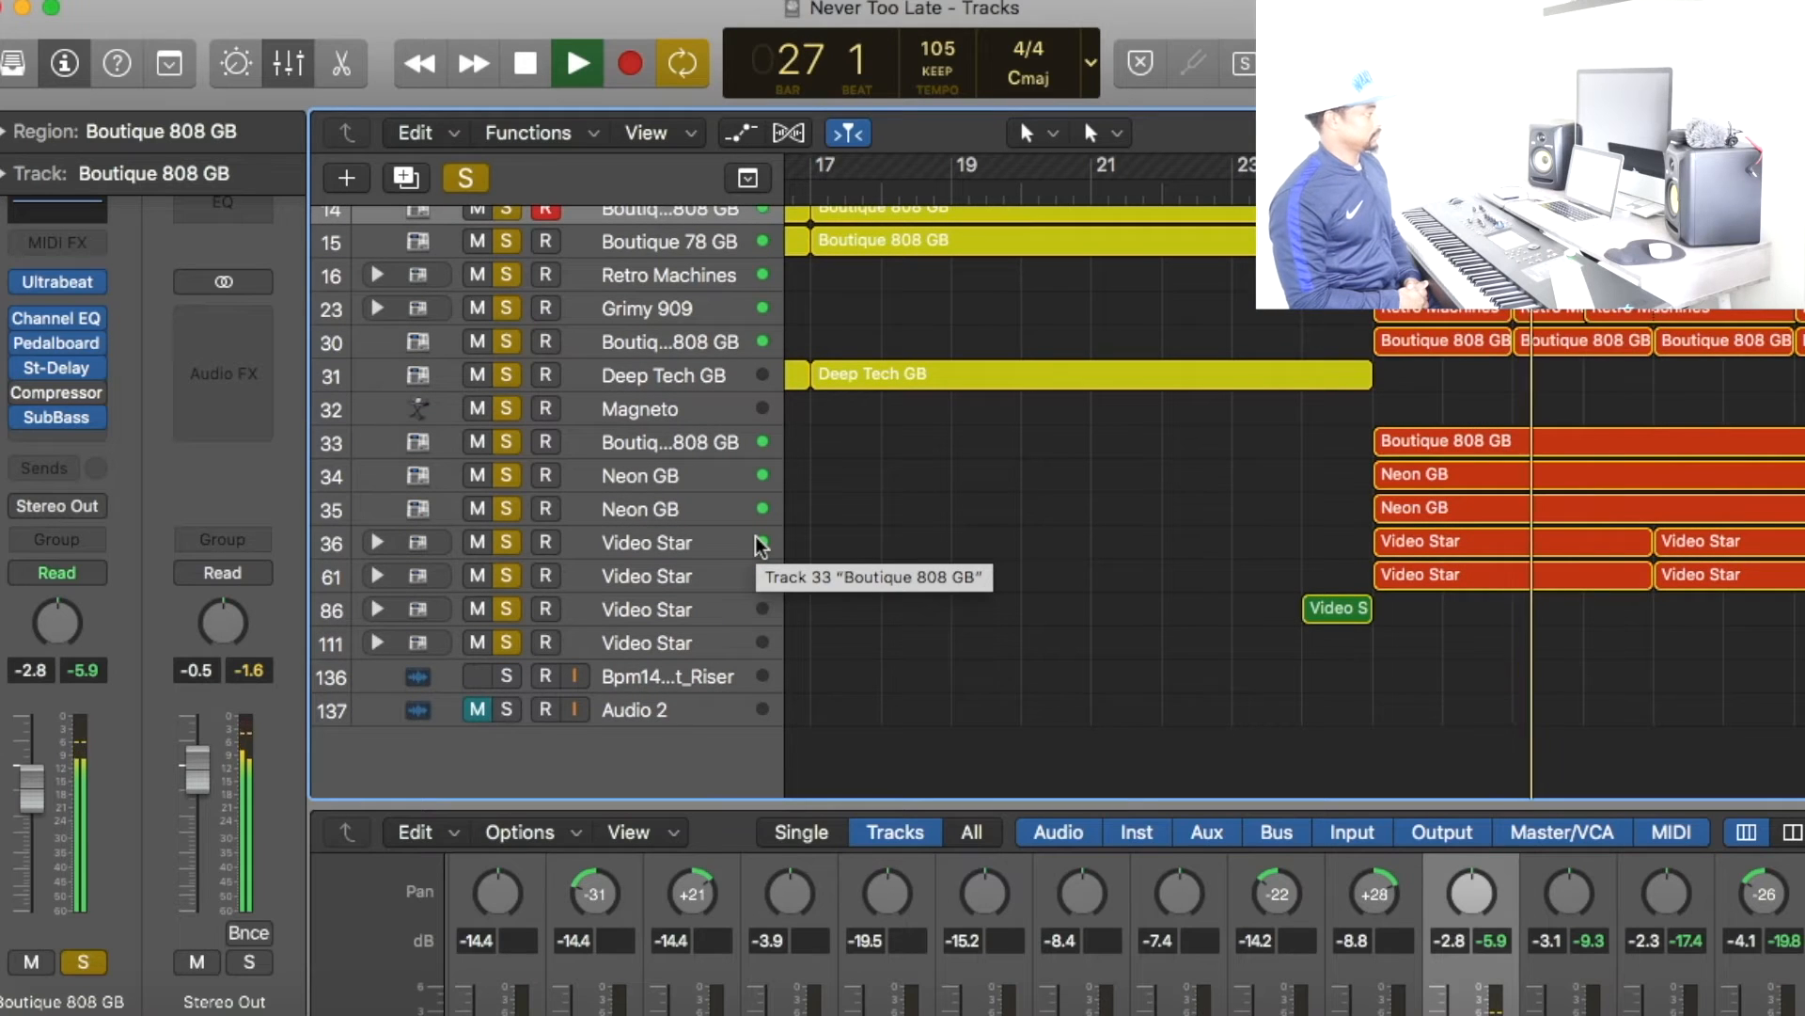
{"action": "key", "text": "space"}
{"action": "left_click", "coordinate": [465, 178]}
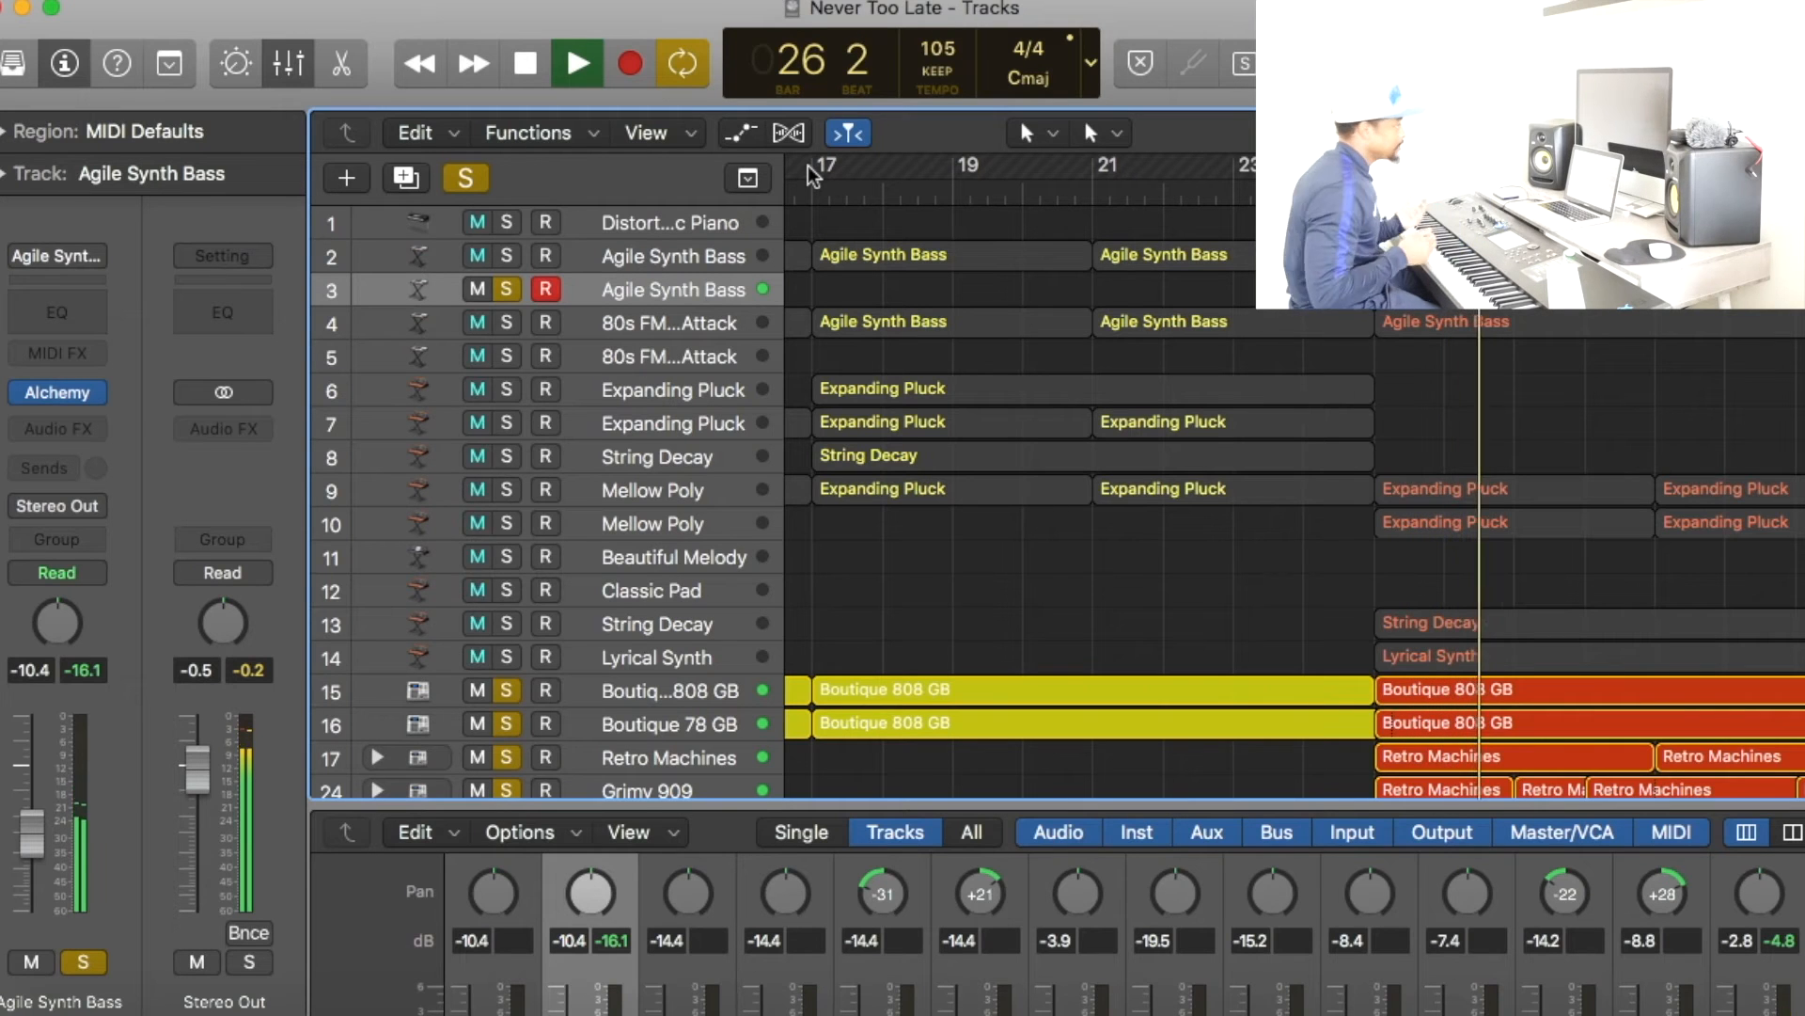
Step: Stop playback, then unsolo and delete the empty Agile Synth Bass track on track 3
{"action": "key", "text": "space"}
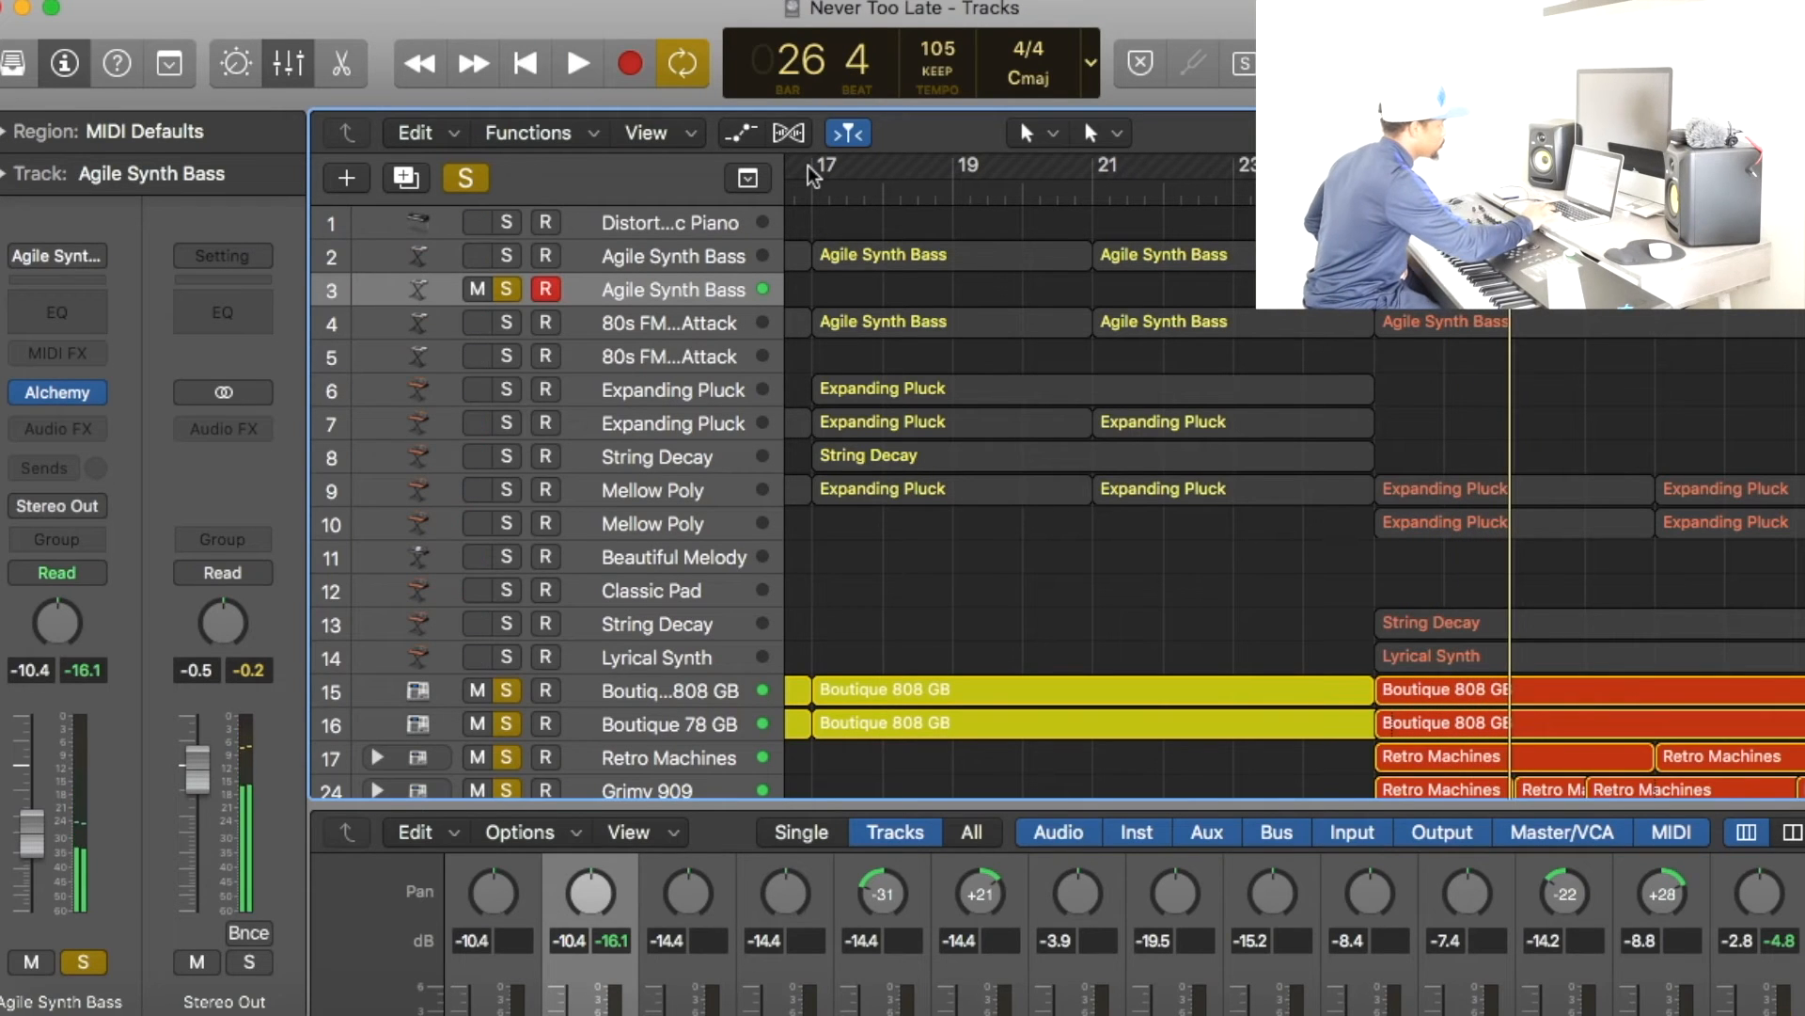
{"action": "left_click", "coordinate": [507, 291]}
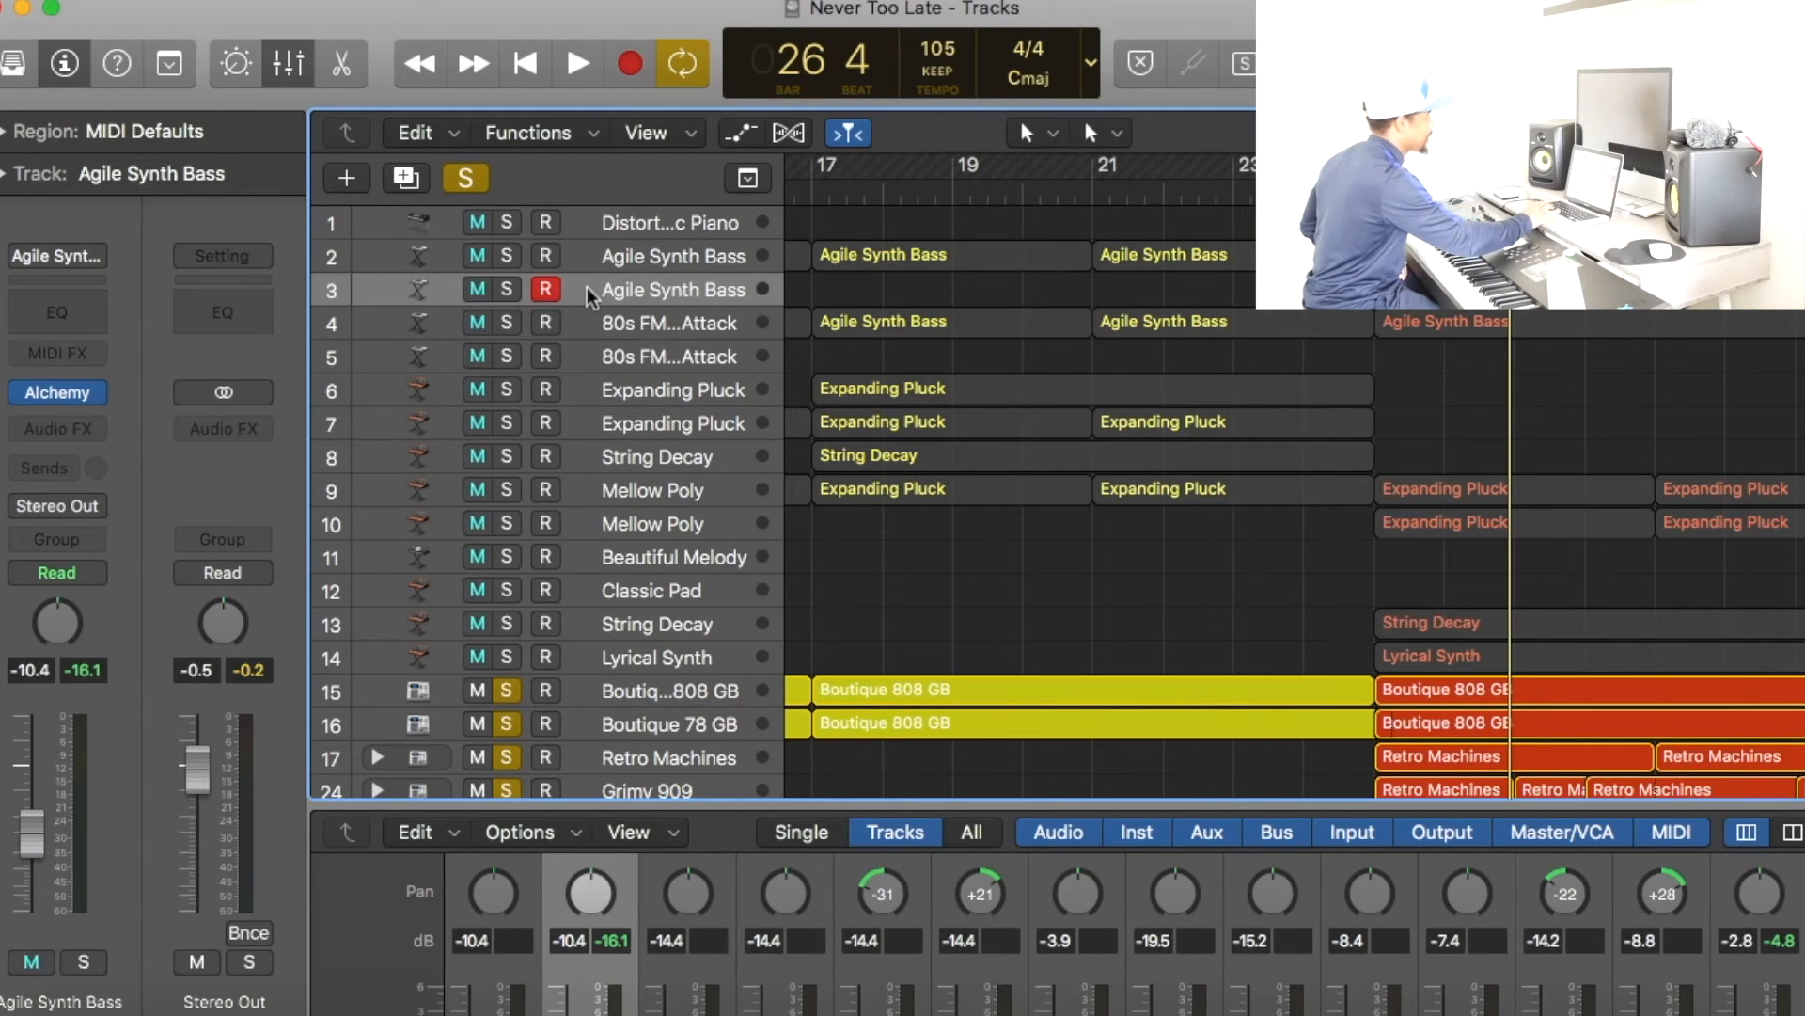
{"action": "key", "text": "super+BackSpace"}
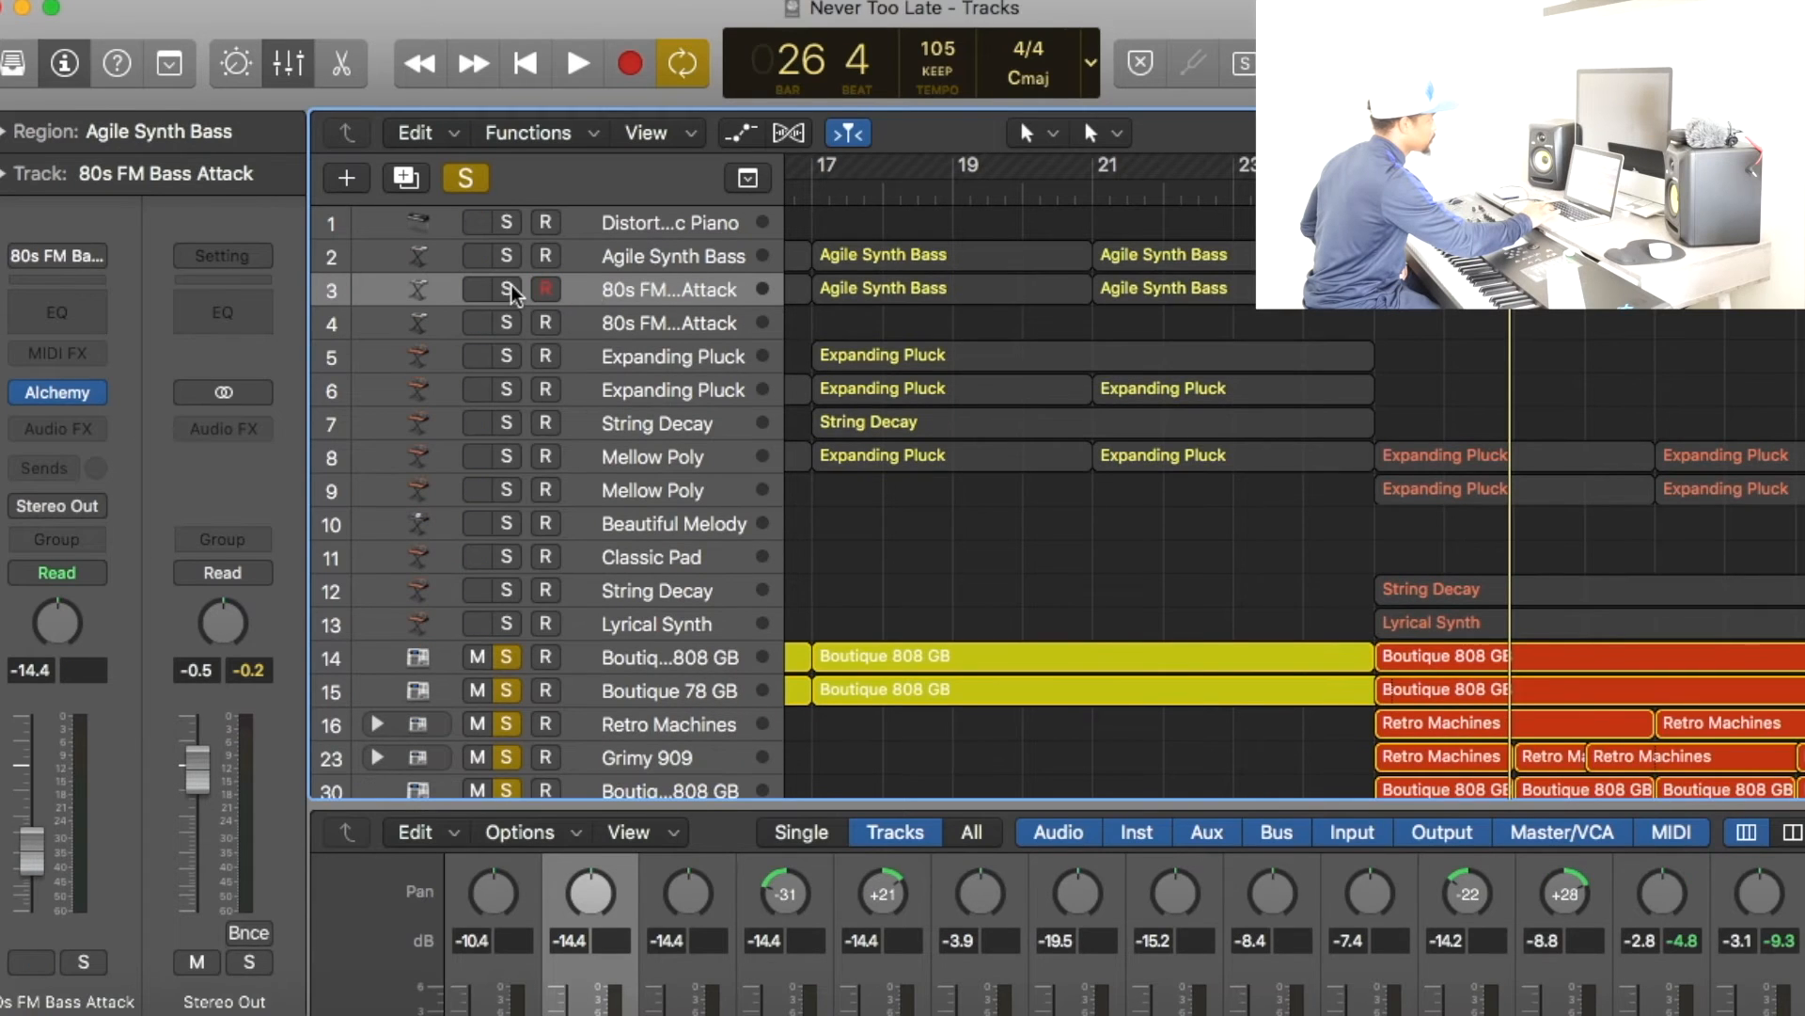
Step: Solo the Agile Synth Bass and 80s FM Bass Attack tracks and play them together with the soloed drums
{"action": "left_click", "coordinate": [512, 285]}
{"action": "left_click", "coordinate": [511, 323]}
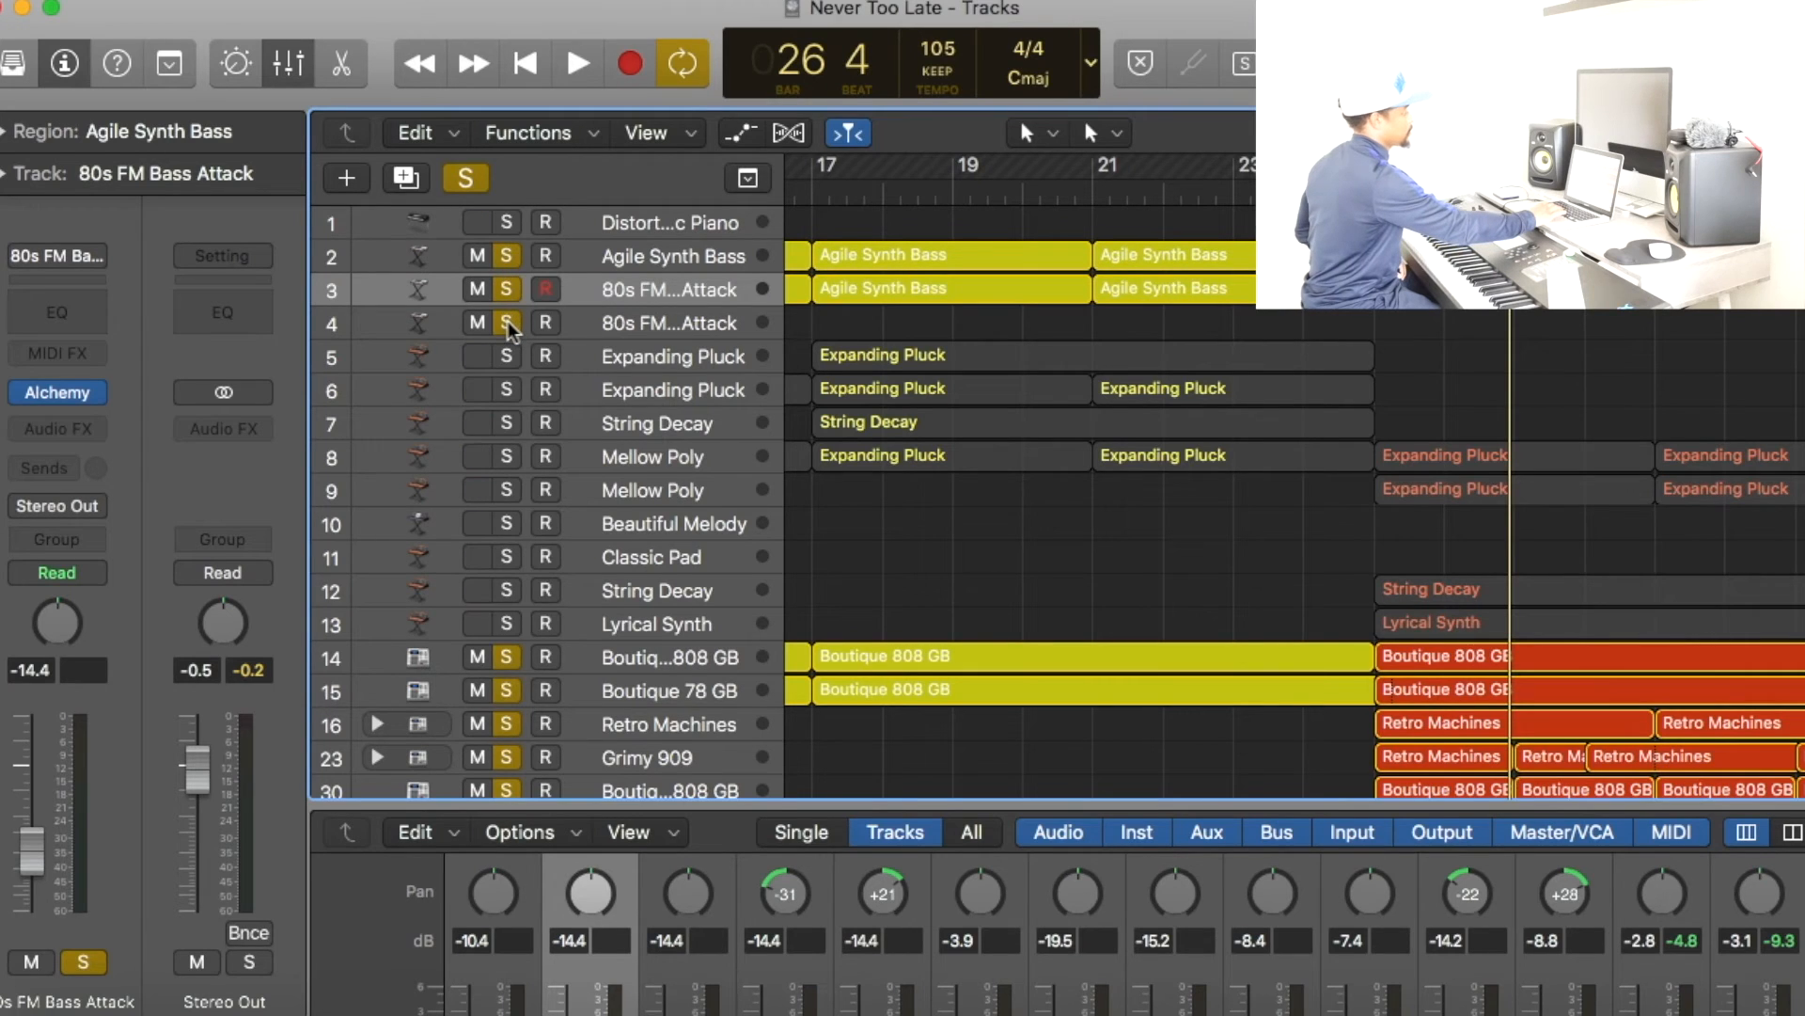
{"action": "key", "text": "space"}
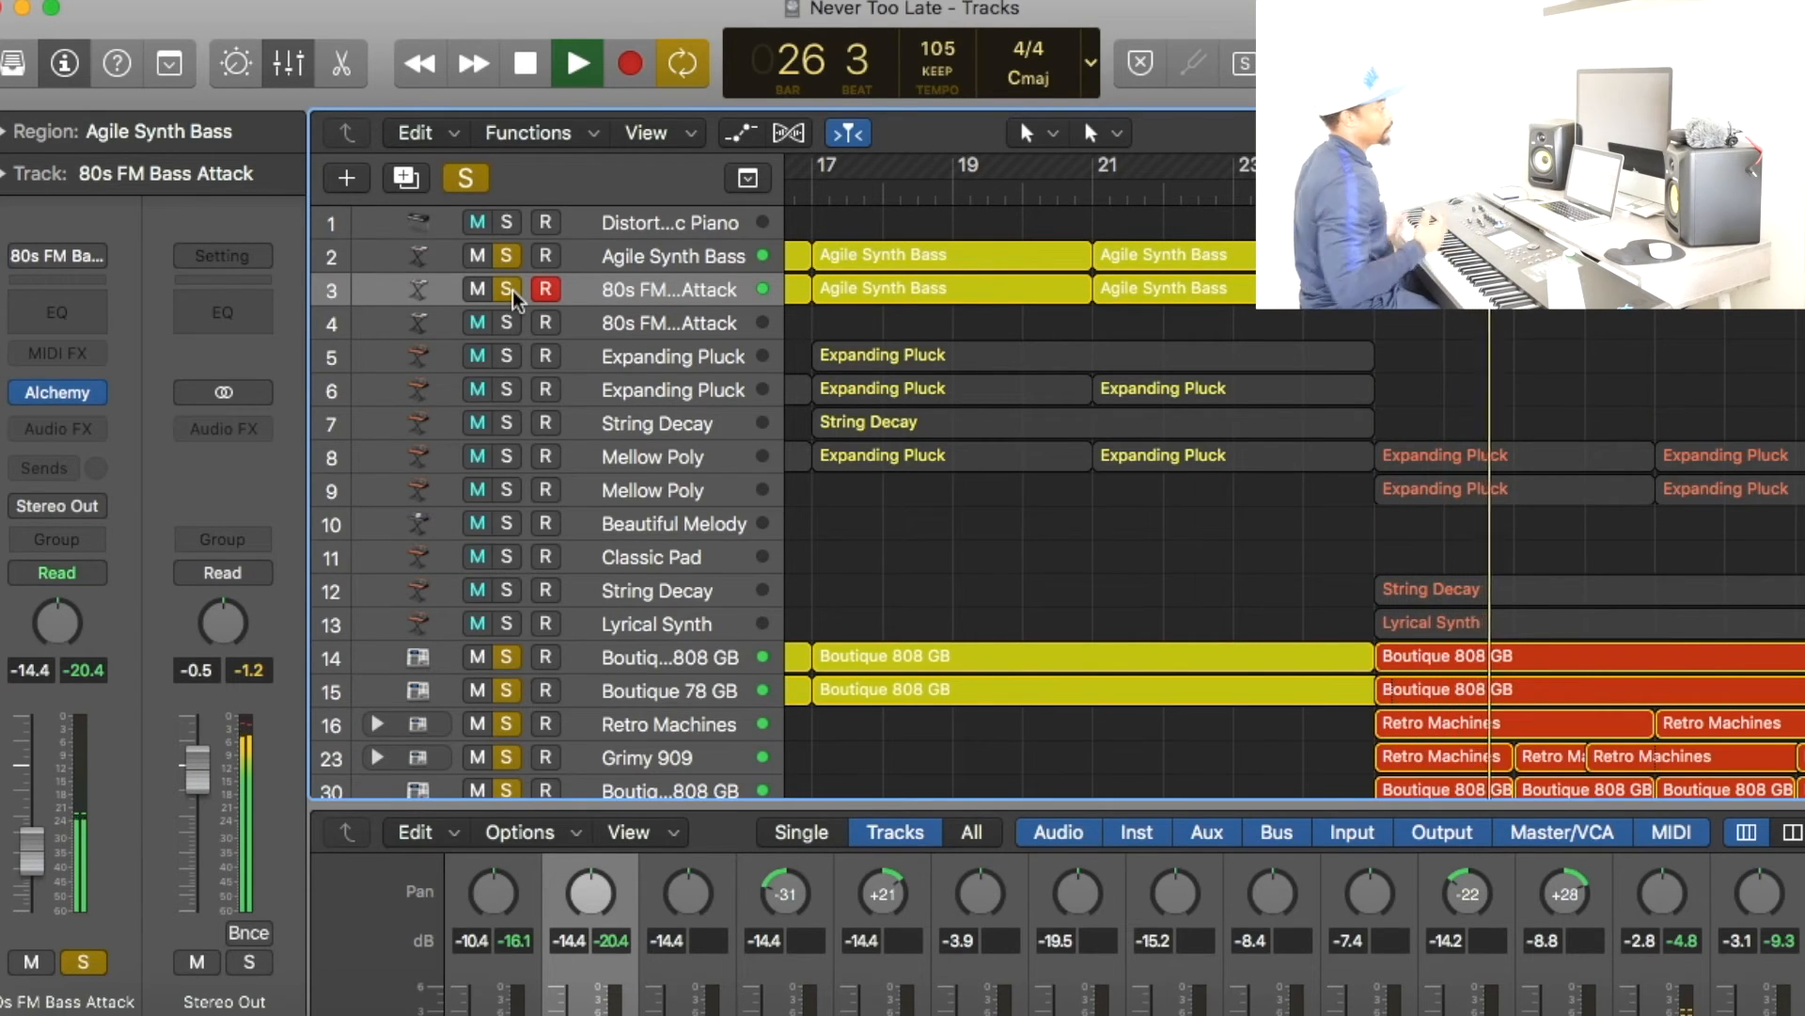
{"action": "key", "text": "space"}
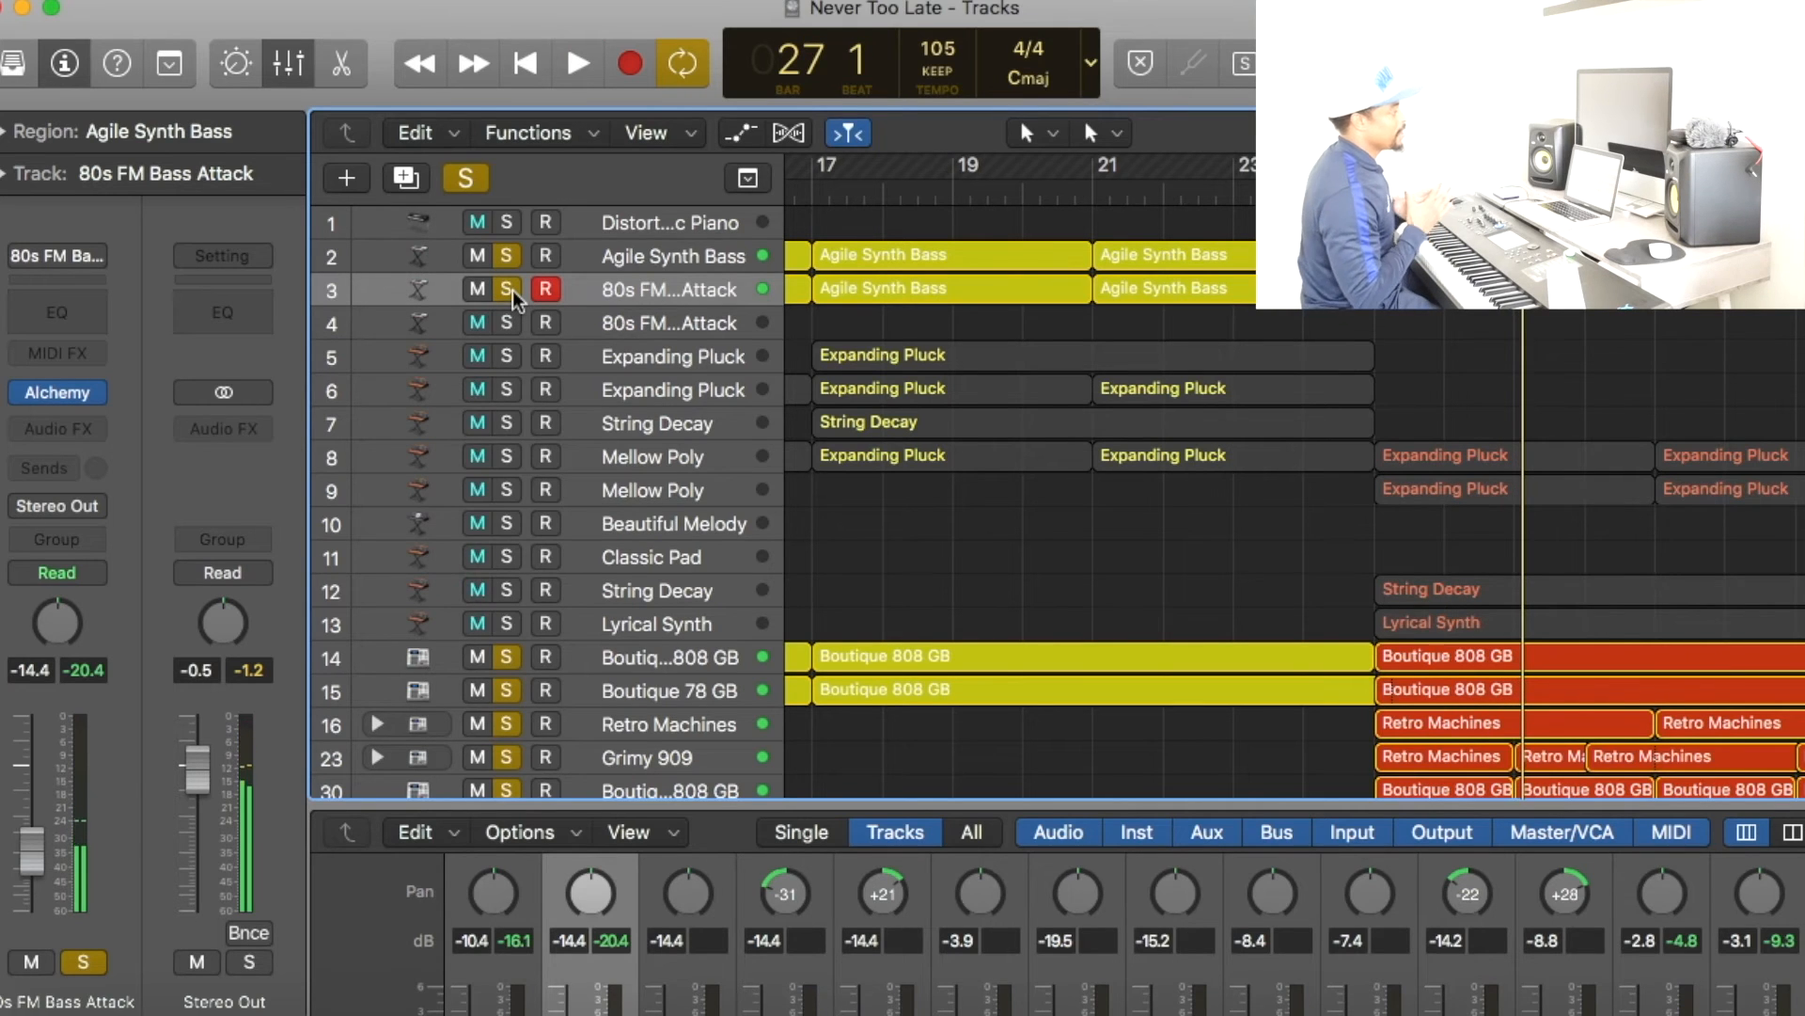